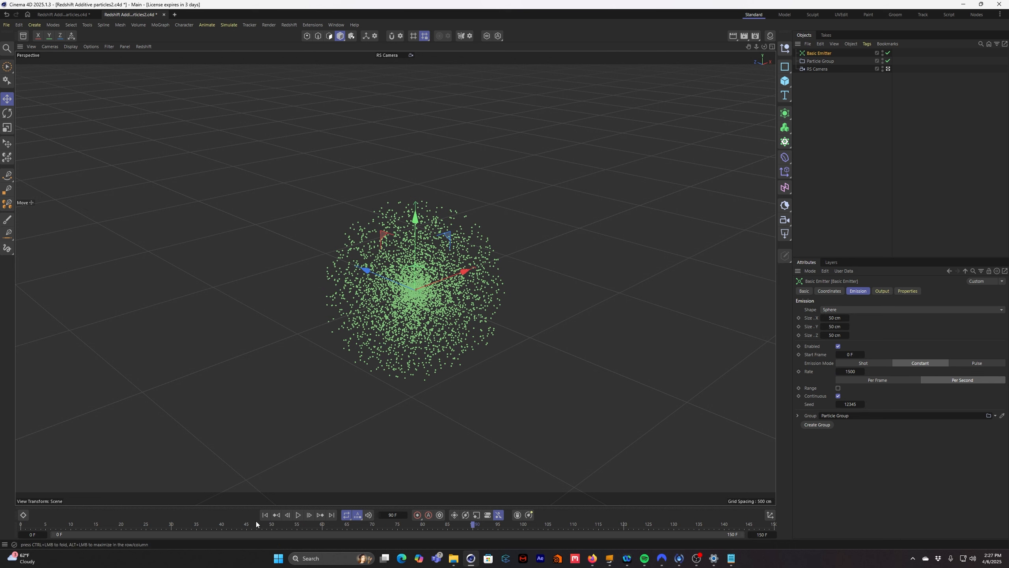
- Return the timeline to frame 0 and add a Turbulence force to the scene
key(shift+f)
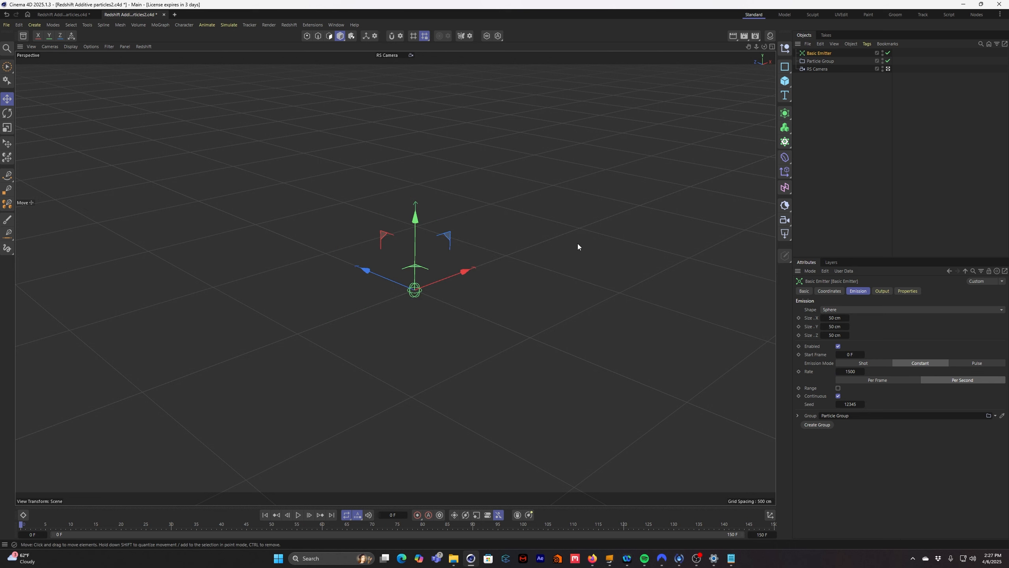
click(882, 103)
click(232, 26)
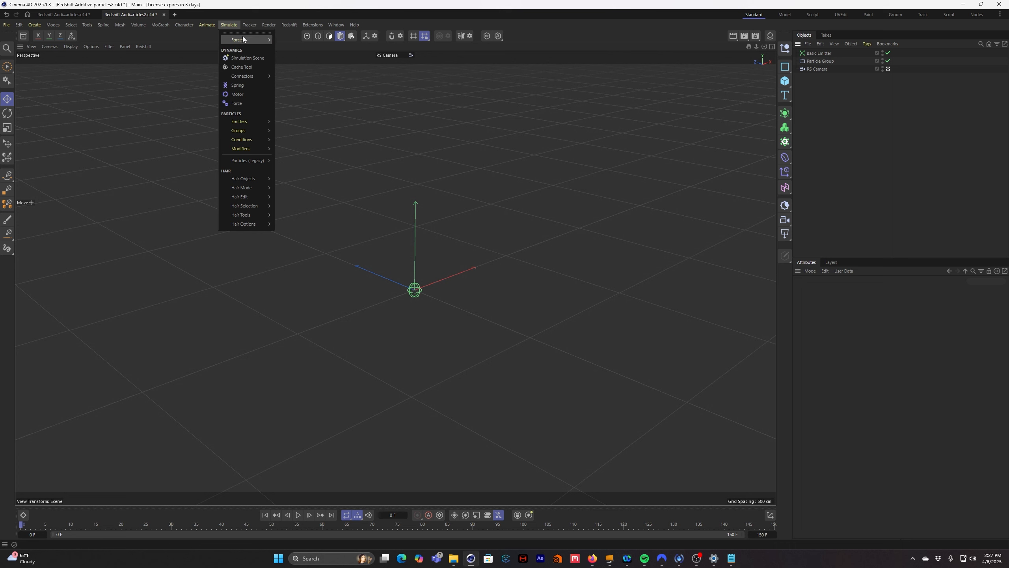
mouse_move(243, 39)
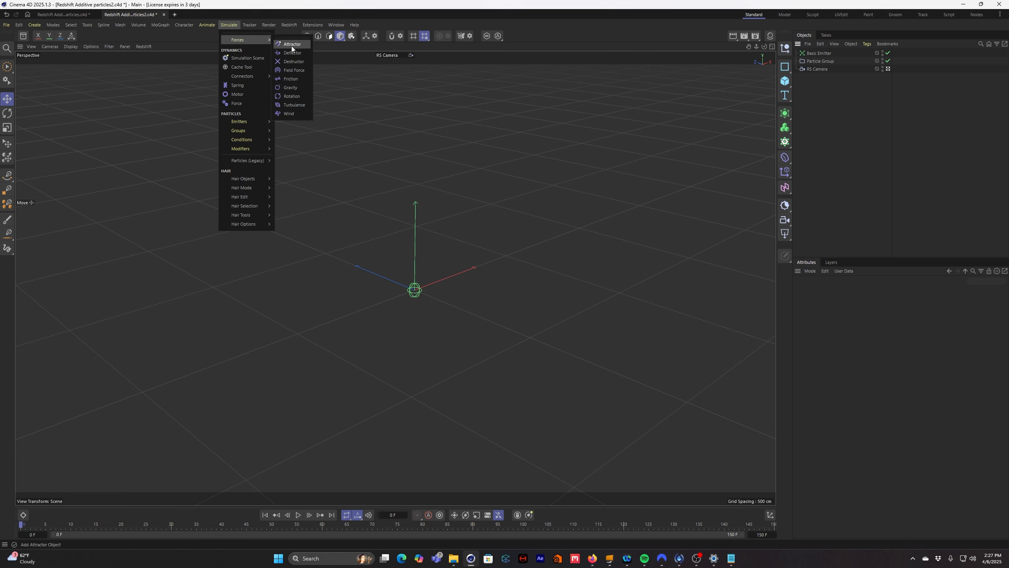
click(294, 106)
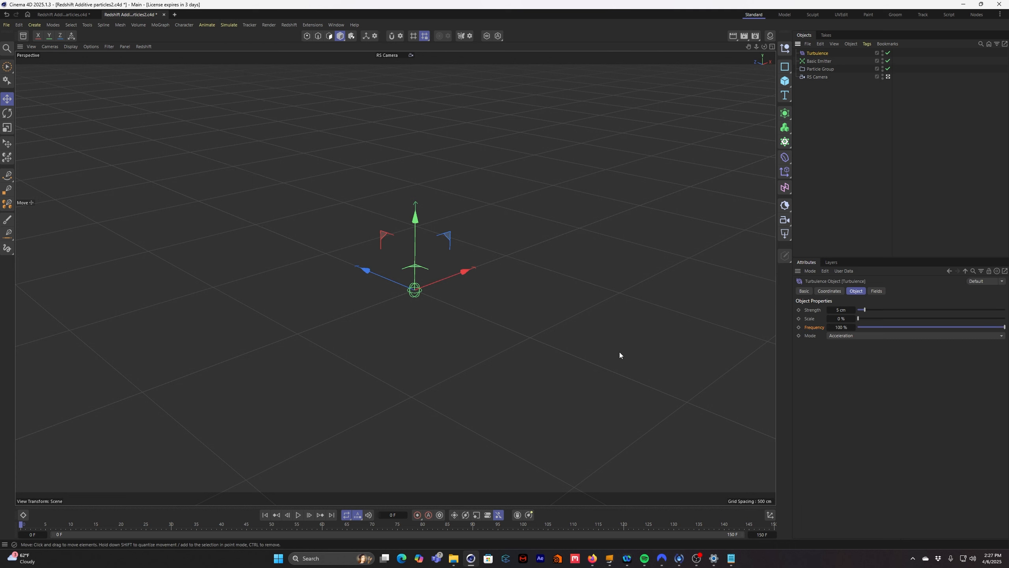
- Play the particle simulation with the default turbulence, stop it and rewind to the first frame
click(298, 515)
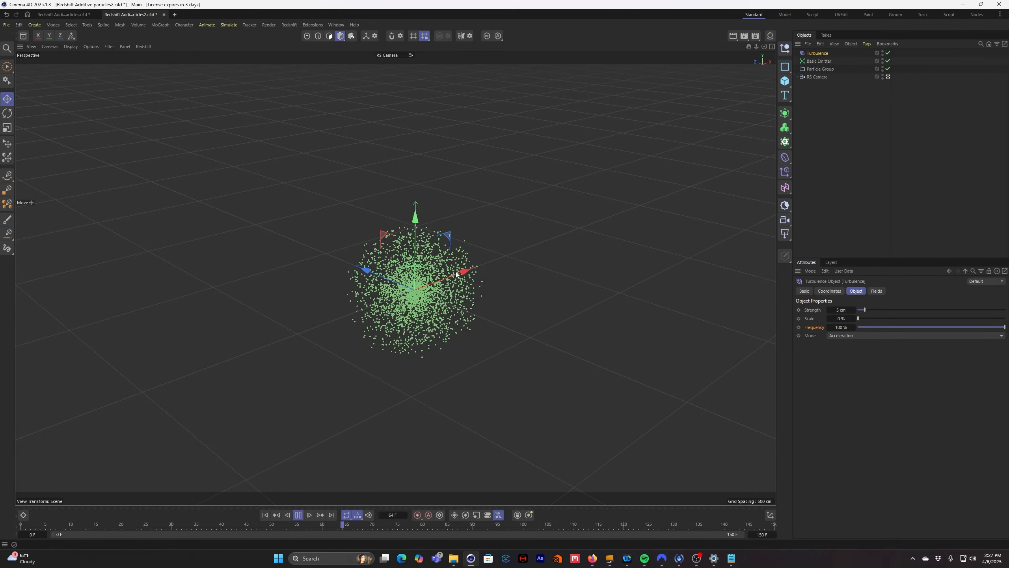
click(299, 515)
click(265, 515)
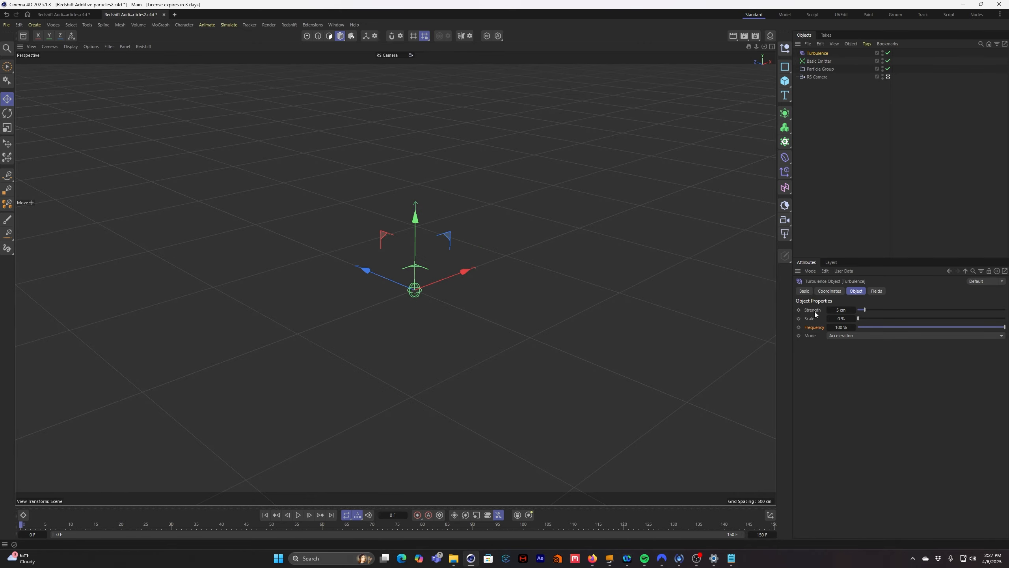
- Set the turbulence strength to 50 cm and preview the particle simulation
click(847, 310)
text(50)
key(Return)
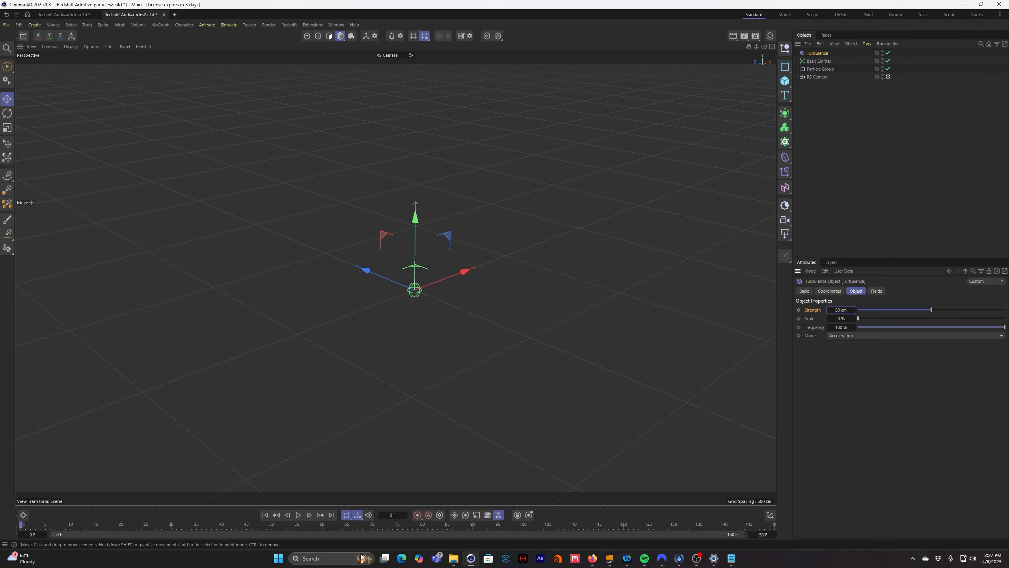
click(299, 515)
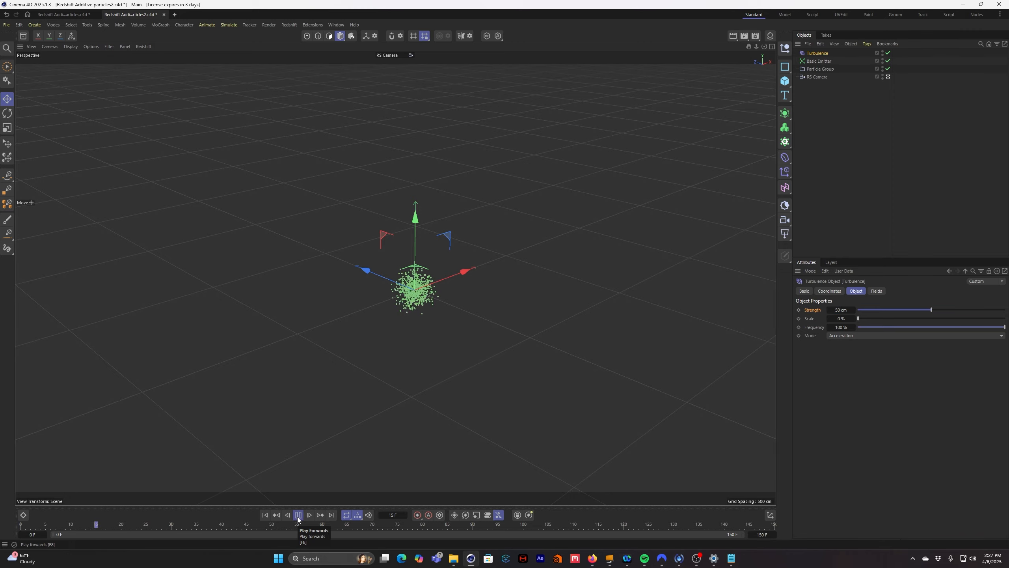
click(298, 518)
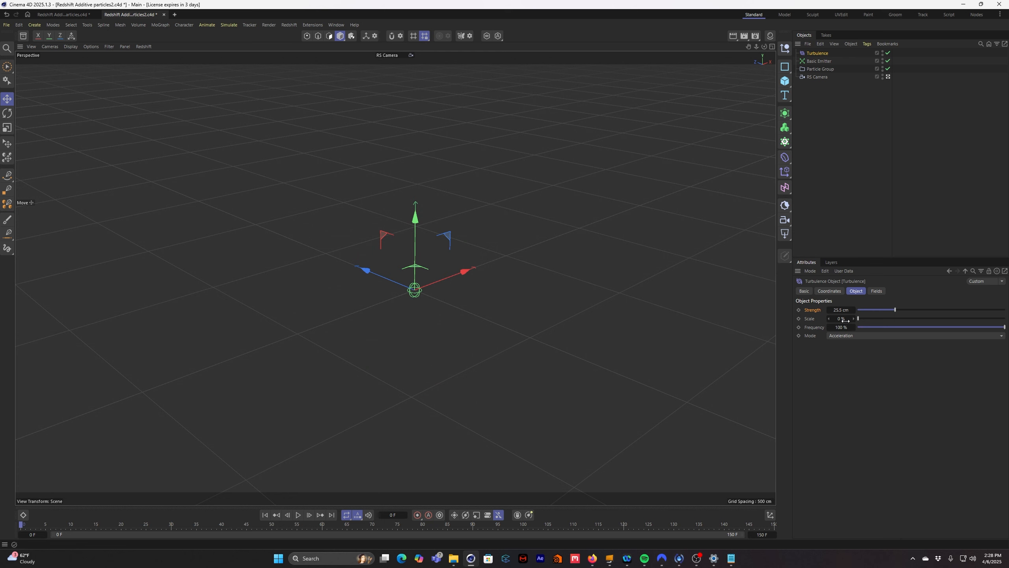
- Set the turbulence scale to about 88 % and its frequency to 0 % while previewing the particle simulation
drag(859, 319, 987, 318)
click(298, 515)
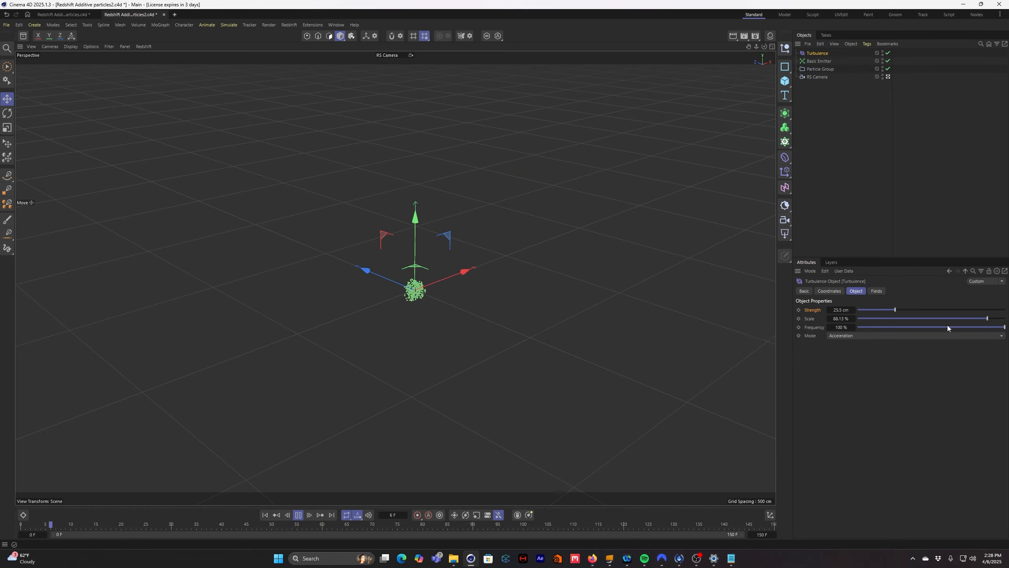
drag(946, 326, 859, 327)
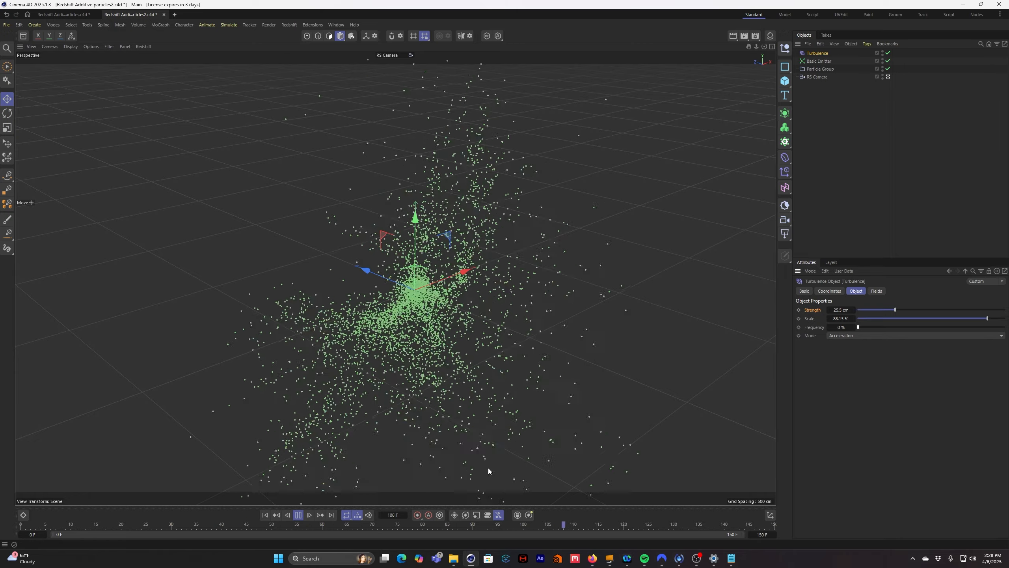
click(298, 515)
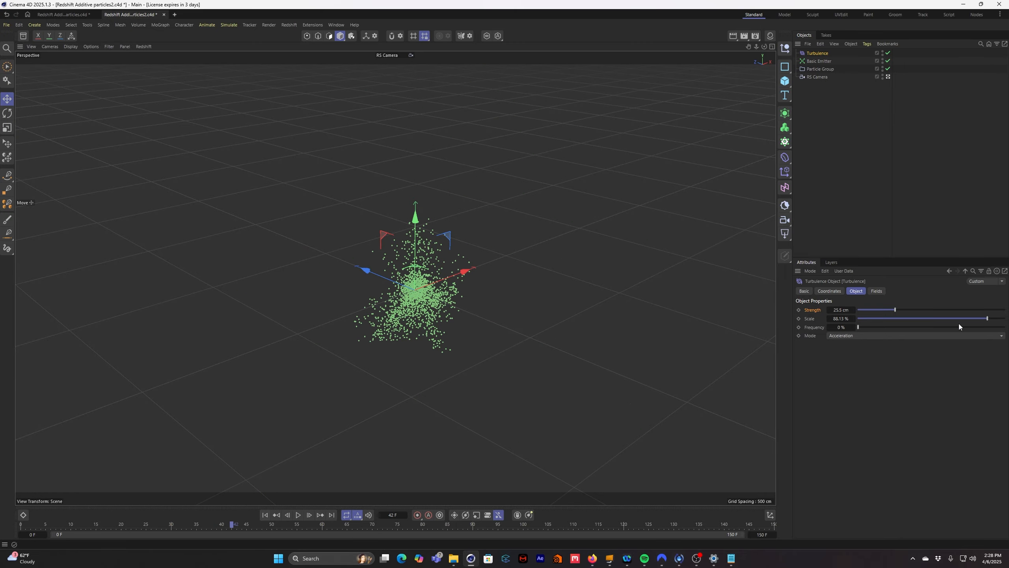
- Set the turbulence scale to 150 % and its strength to 15 cm, and preview the simulation from another angle
double_click(840, 318)
text(150)
key(Return)
double_click(840, 310)
text(15)
key(Return)
click(298, 515)
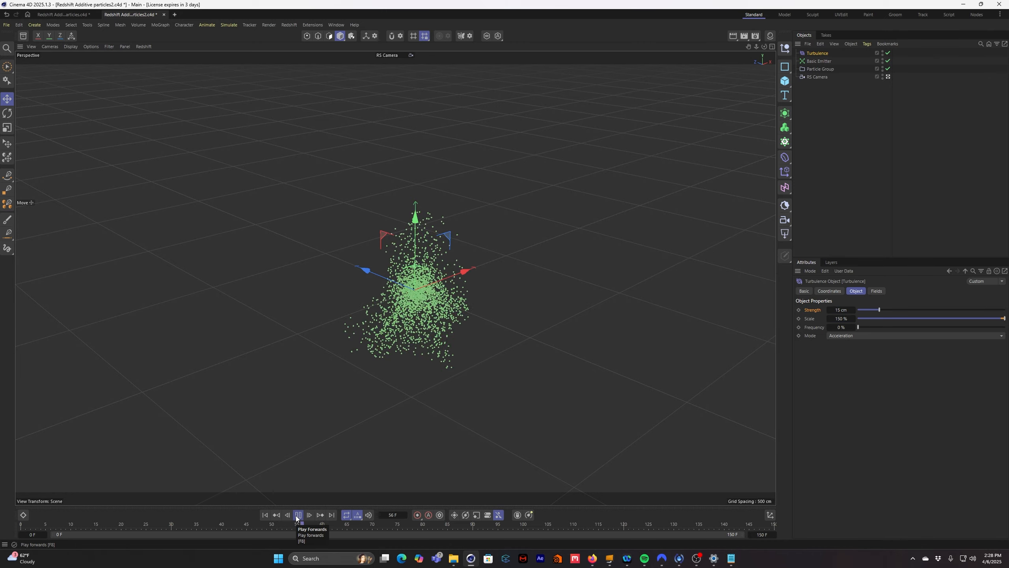
click(298, 519)
alt+drag(449, 368, 548, 341)
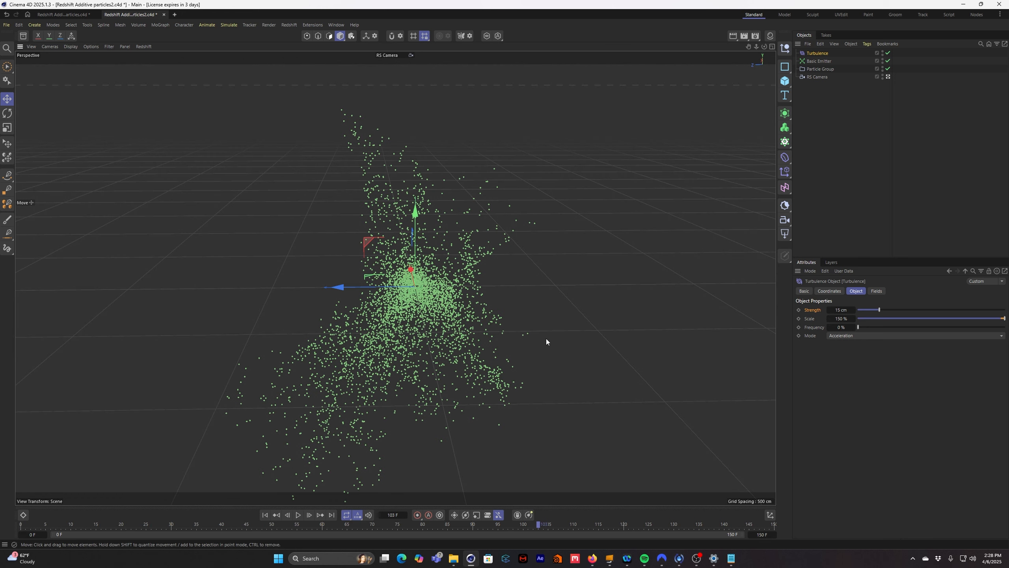
- Rewind the timeline, set the Basic Emitter's emission rate to 20000 and play the simulation
click(878, 128)
click(265, 515)
click(825, 62)
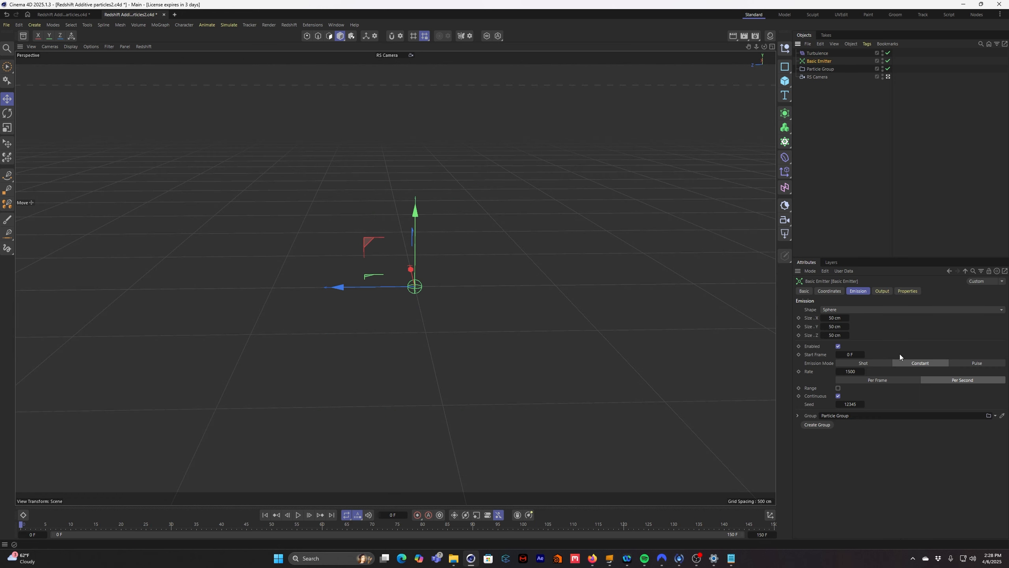
click(850, 372)
text(20000)
click(298, 515)
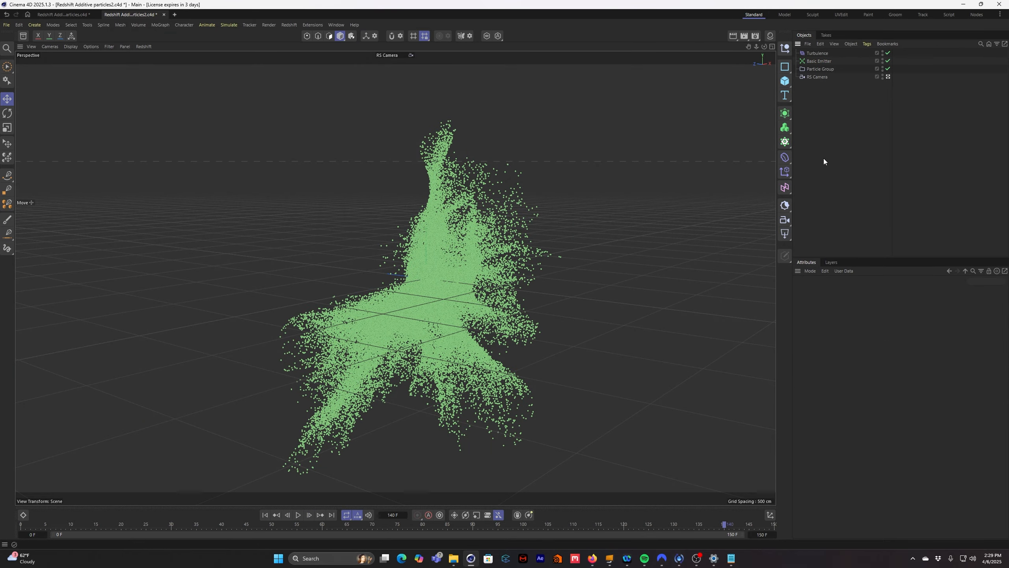
- Show the Material Manager and create a Redshift Incandescent material
click(771, 37)
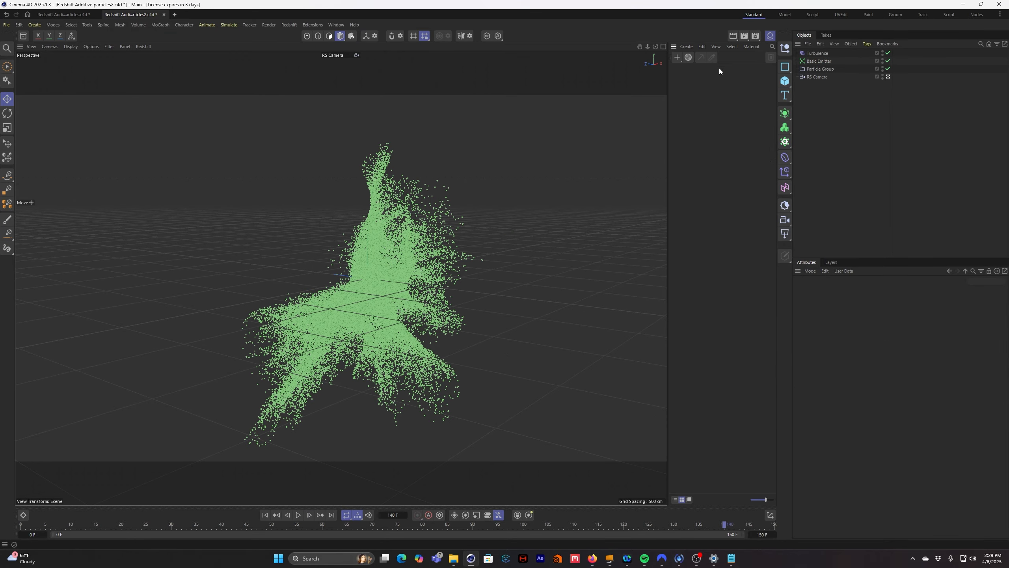
click(687, 47)
mouse_move(701, 69)
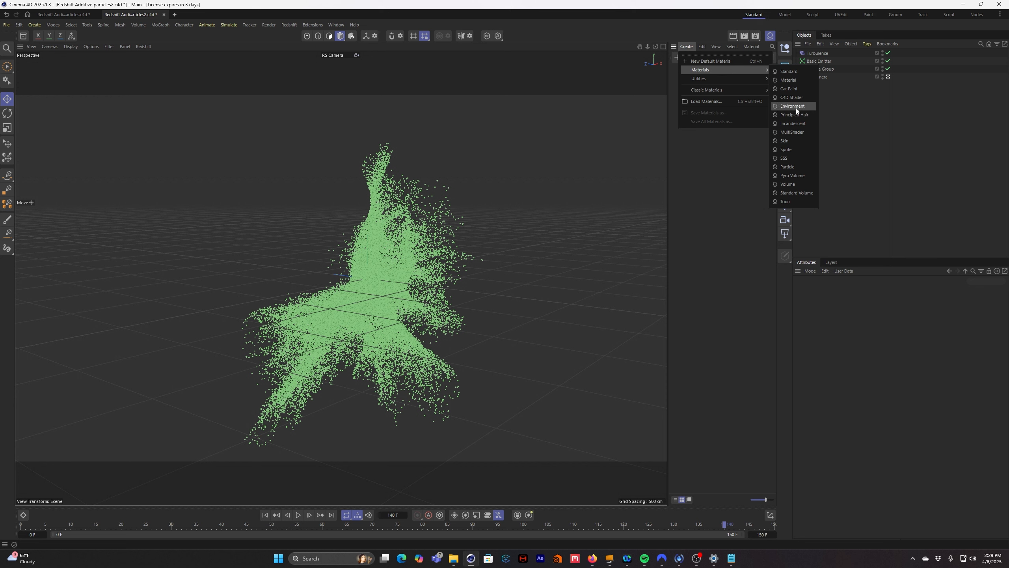
click(803, 125)
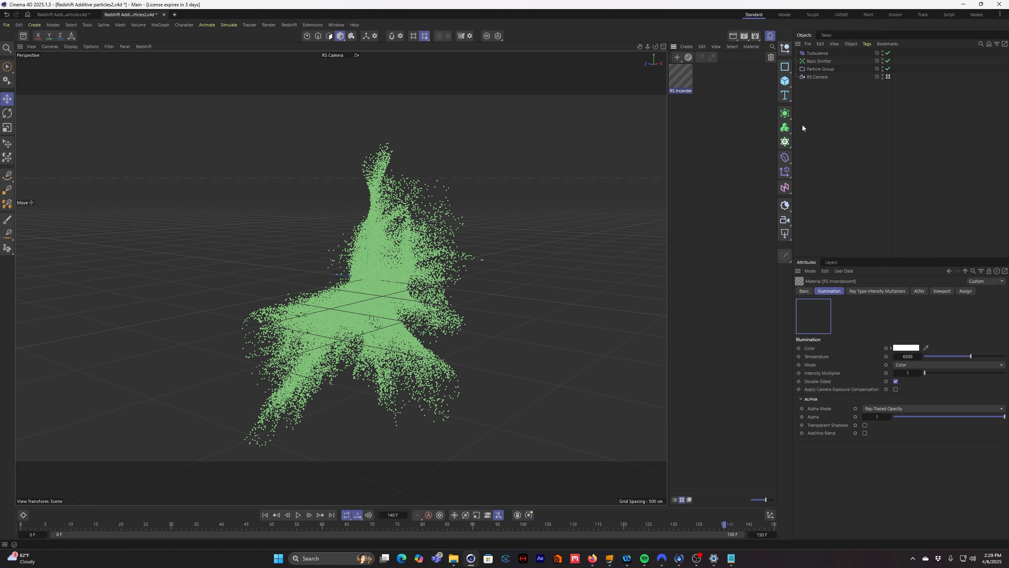
click(684, 100)
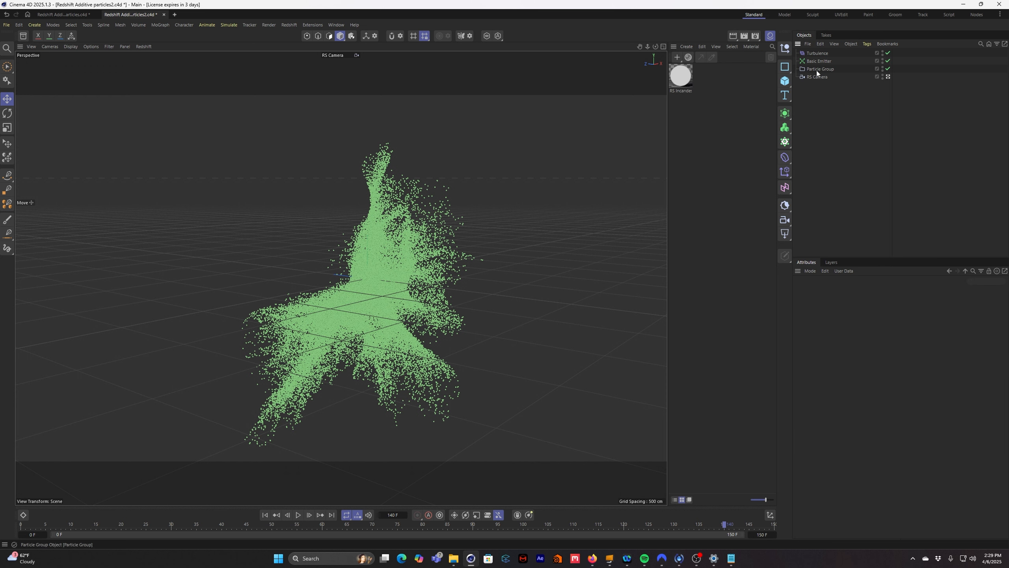
- Add an RS Object tag to the Particle Group
click(834, 69)
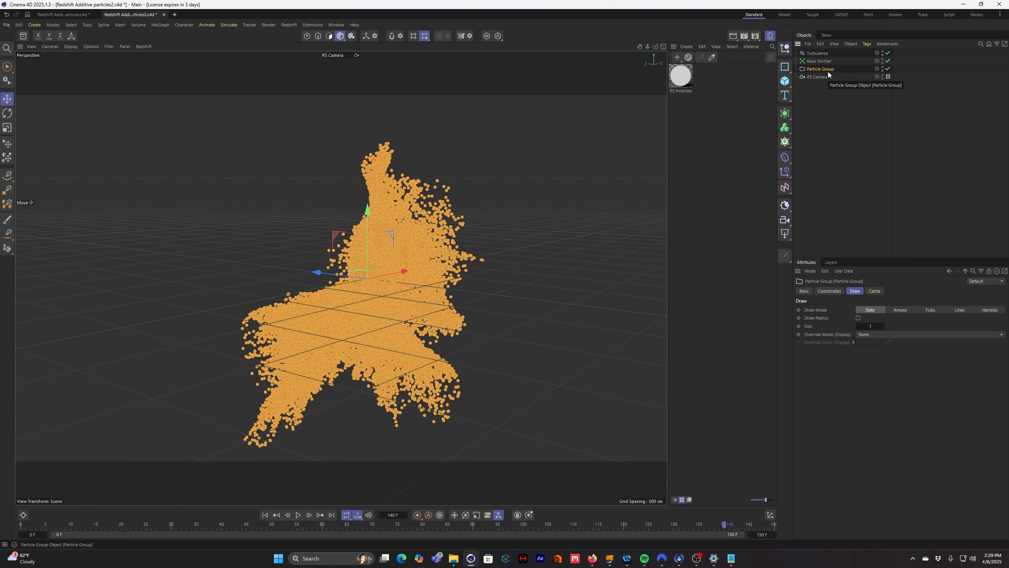
key(shift+c)
text(rs)
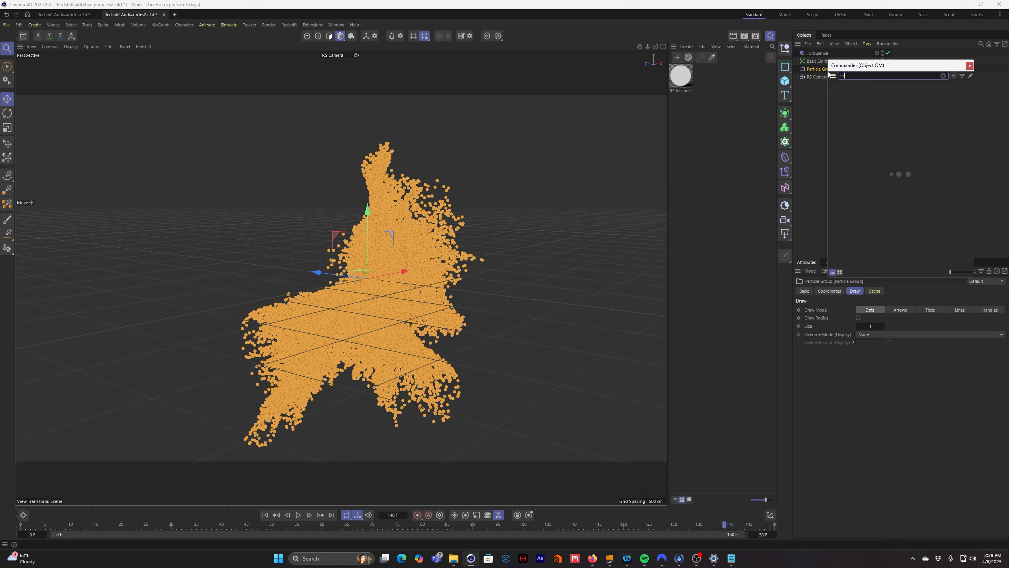
text( object)
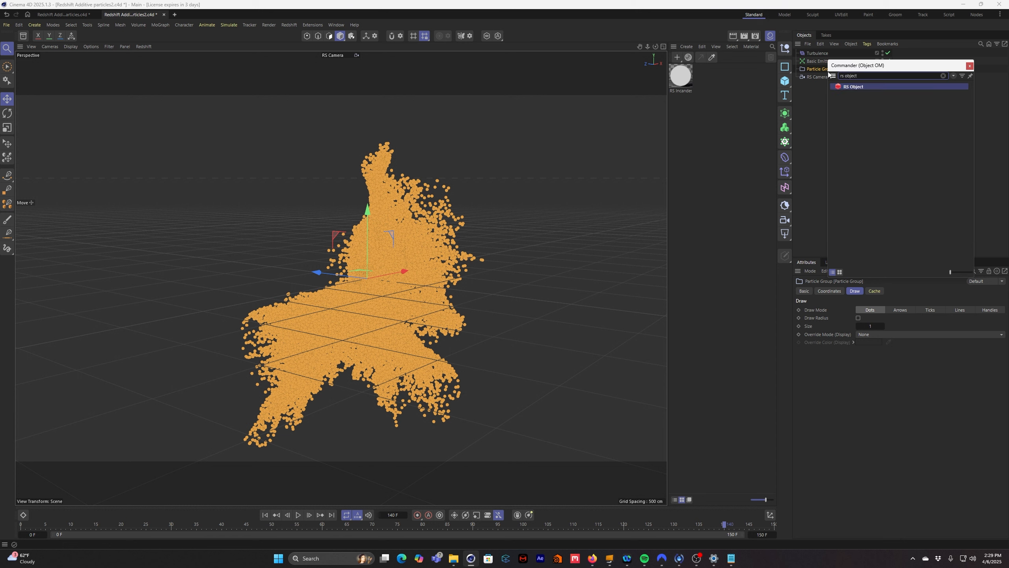
key(Return)
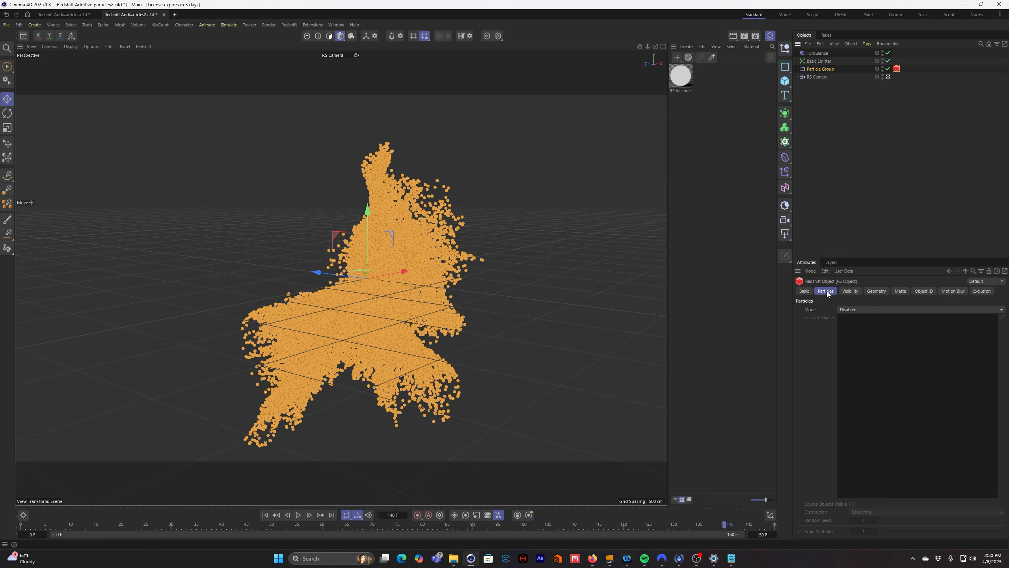
- Set the RS Object tag's particle mode to Point Instances and assign the RS Incandescent material to the Particle Group
click(858, 311)
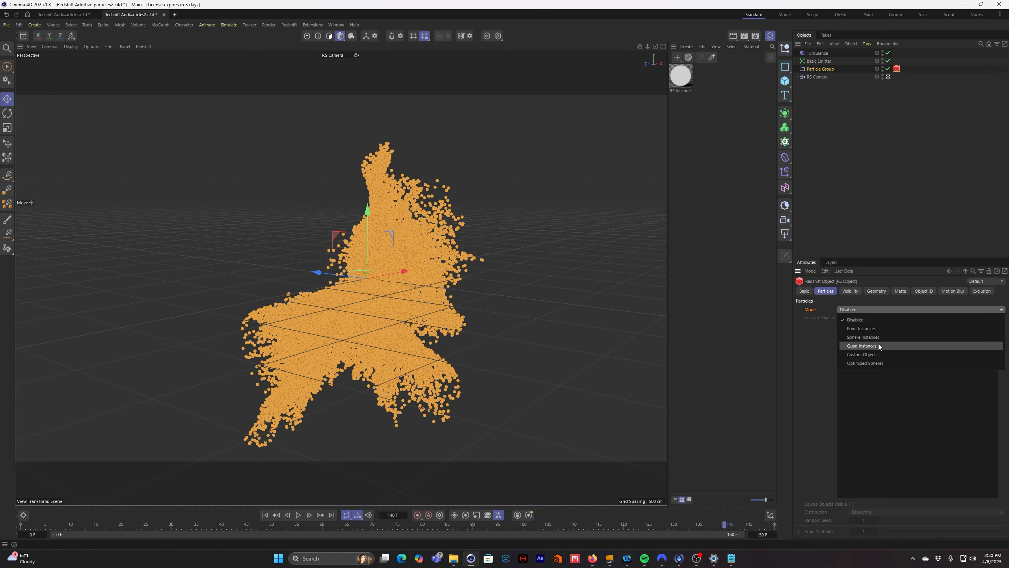
click(871, 330)
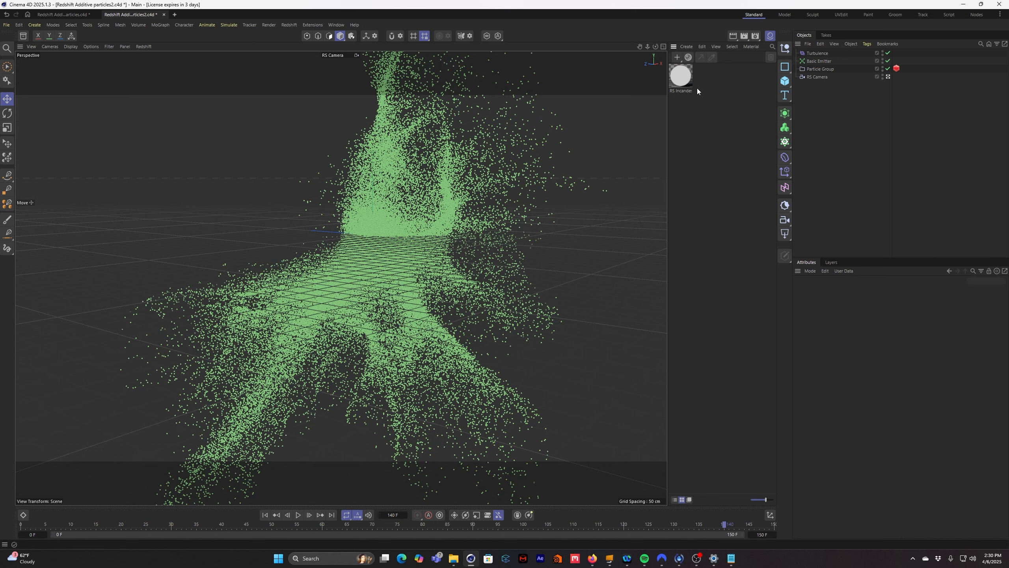
click(683, 82)
drag(683, 77, 822, 69)
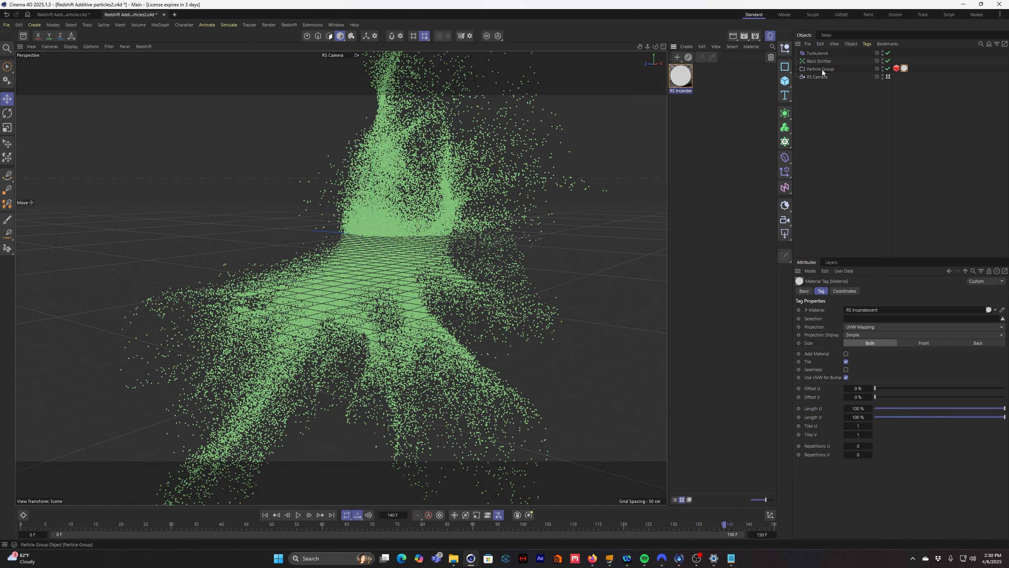
- Open the RS Incandescent material in the Node Editor and change its illumination color to light blue
double_click(687, 83)
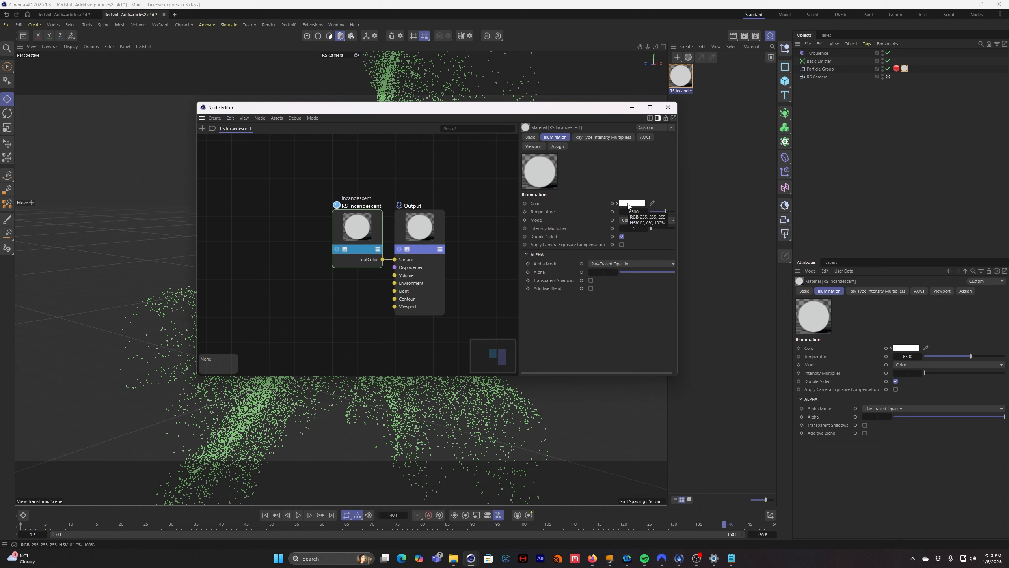
click(629, 204)
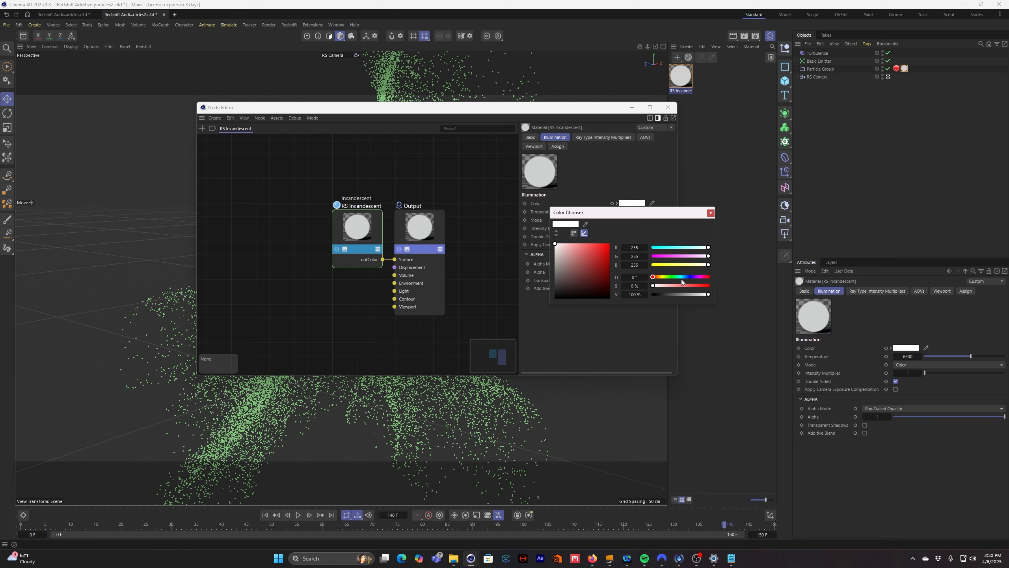
mouse_move(684, 277)
mouse_down()
mouse_move(690, 286)
mouse_move(687, 278)
mouse_up()
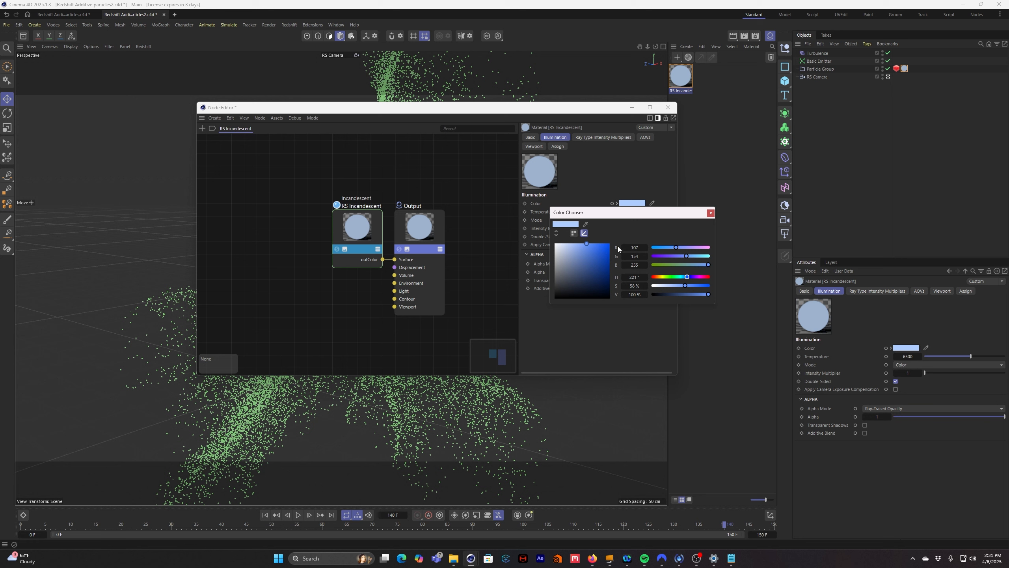
drag(708, 265, 705, 266)
drag(682, 286, 692, 286)
click(711, 213)
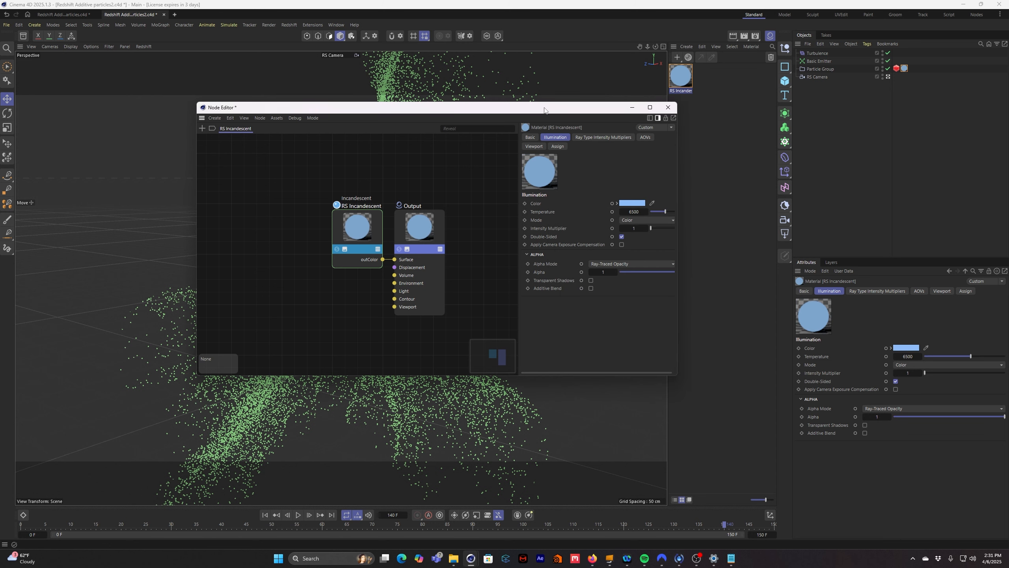
- Open the Redshift RenderView and move the Node Editor aside so the render and material settings are both accessible
drag(544, 110, 801, 131)
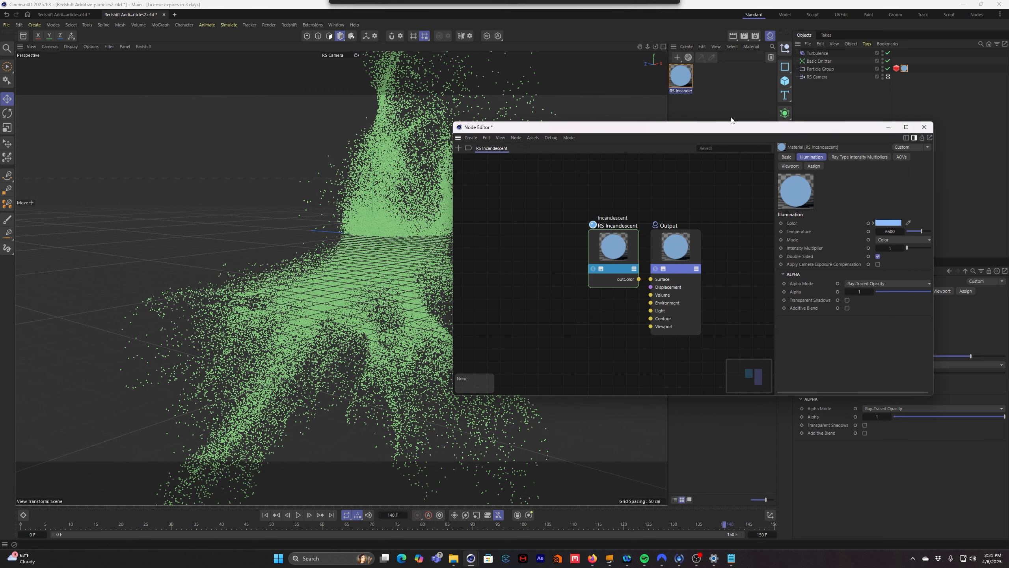
click(289, 25)
click(316, 82)
drag(692, 128, 740, 91)
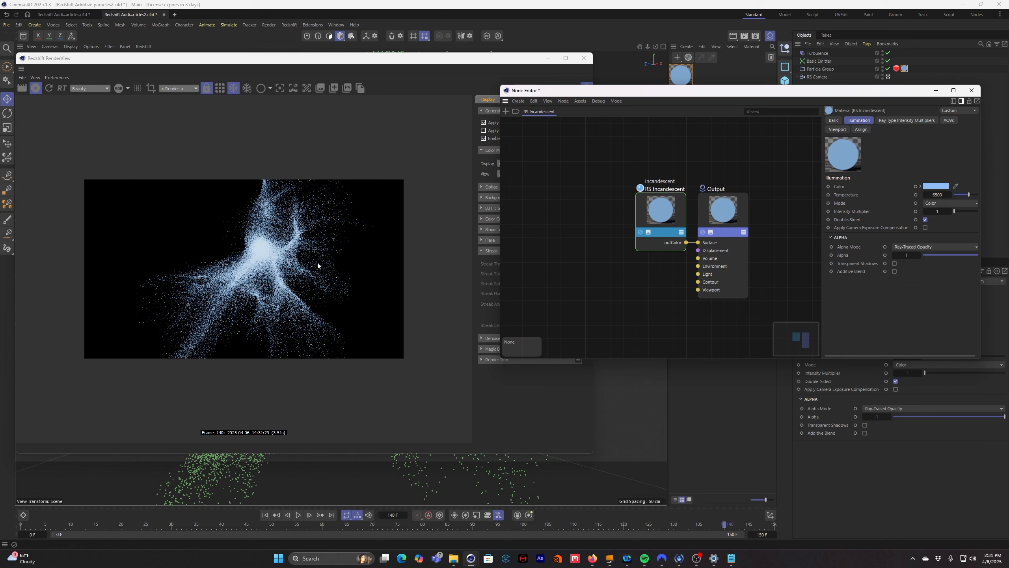
- Turn the incandescent material's Additive Blend on and off again to compare its effect in the render
click(895, 271)
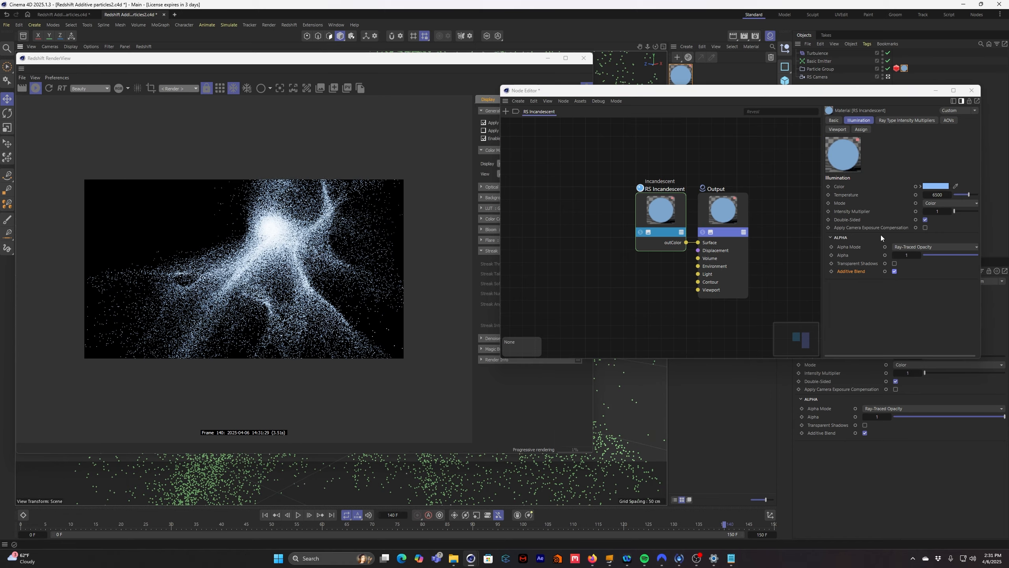
click(895, 272)
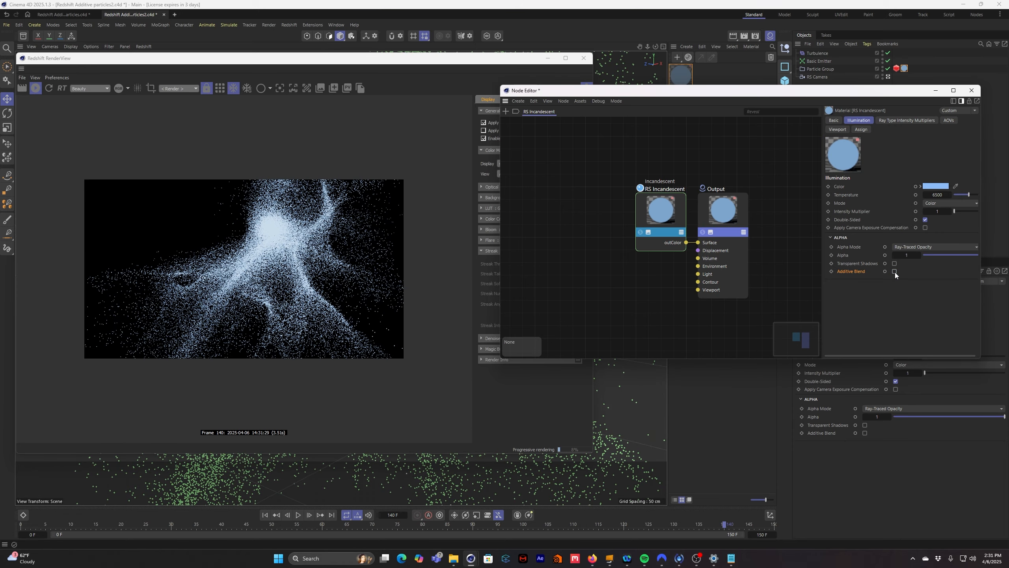
- Turn on Additive Blend for the incandescent material, inspect the dense particles in the render, and close both the RenderView and Node Editor
scroll(276, 235, up, 2)
scroll(278, 232, up, 2)
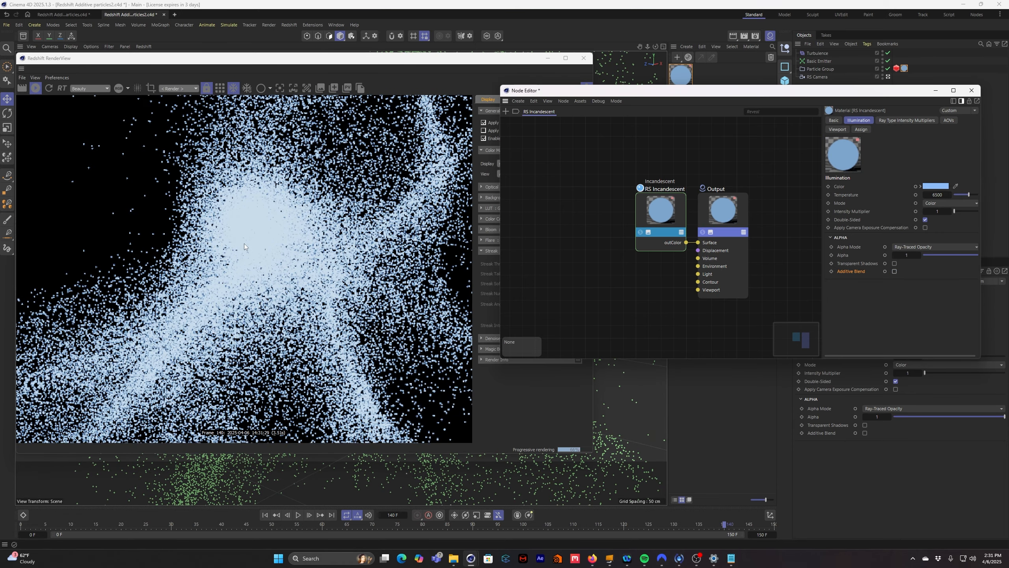
click(895, 272)
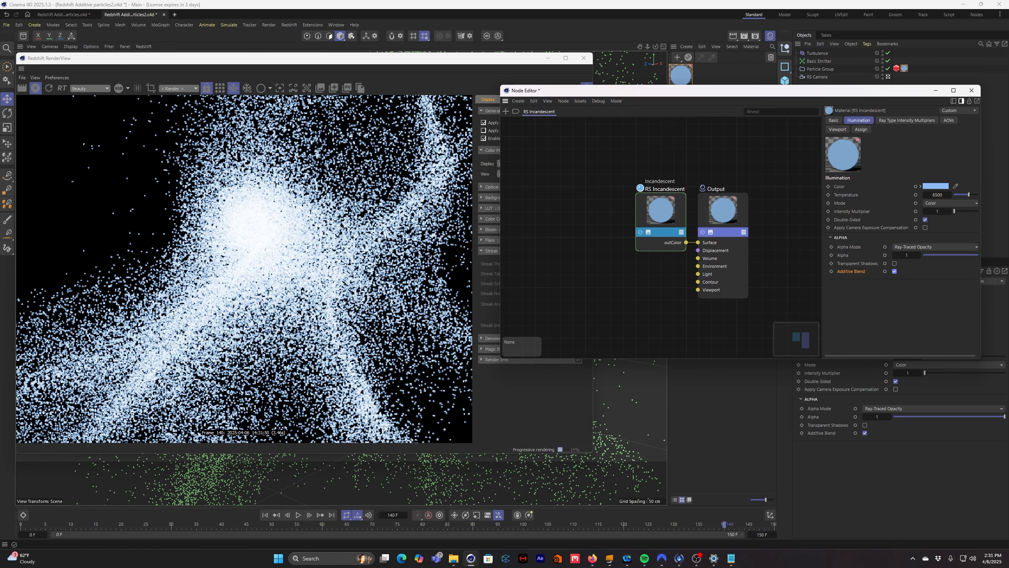
scroll(384, 426, down, 4)
drag(358, 377, 298, 257)
scroll(298, 258, down, 1)
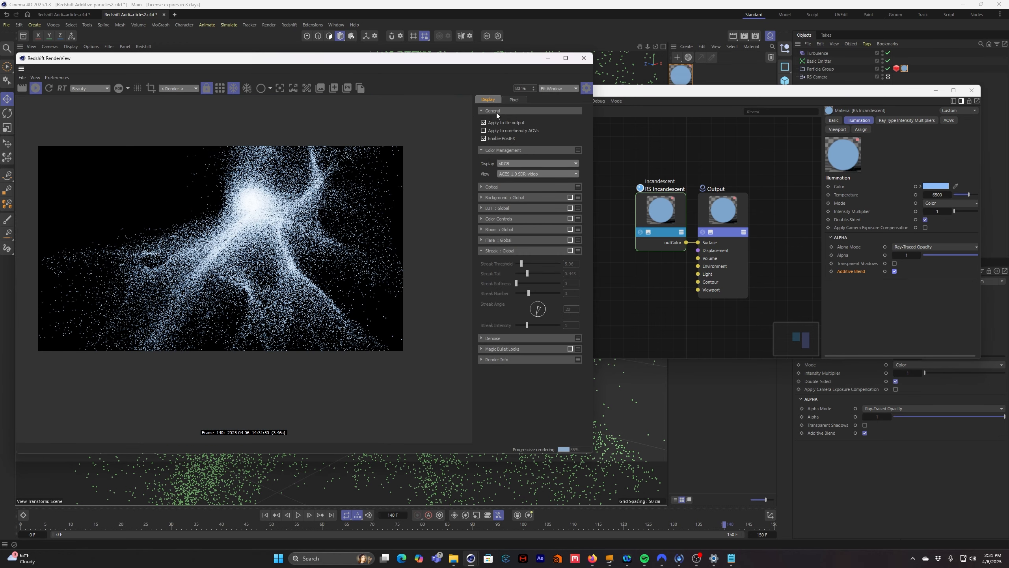
click(583, 58)
click(971, 90)
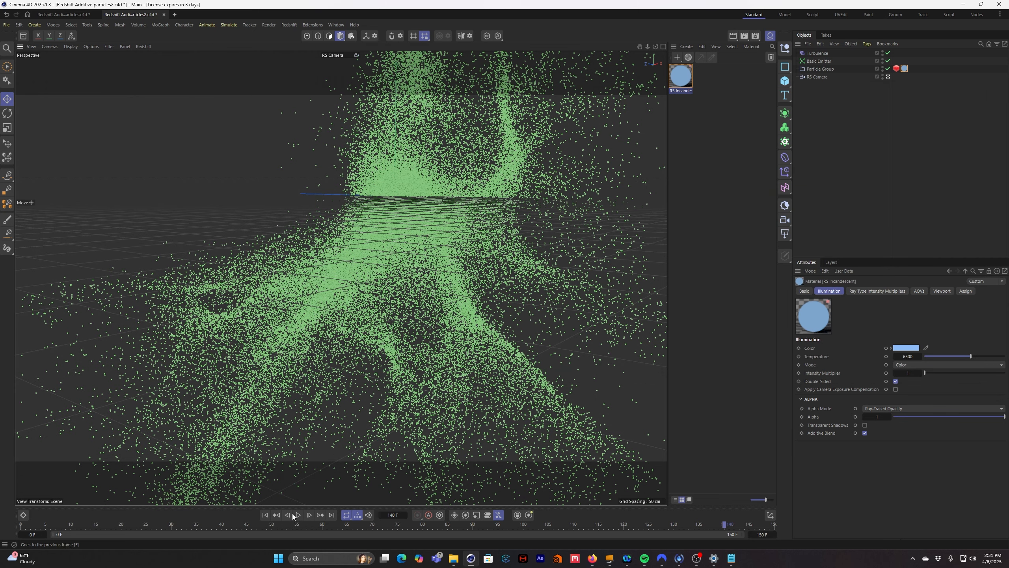
- Rewind the animation to frame 0 and set the Basic Emitter's rate to 100000 particles per second
click(265, 515)
click(820, 61)
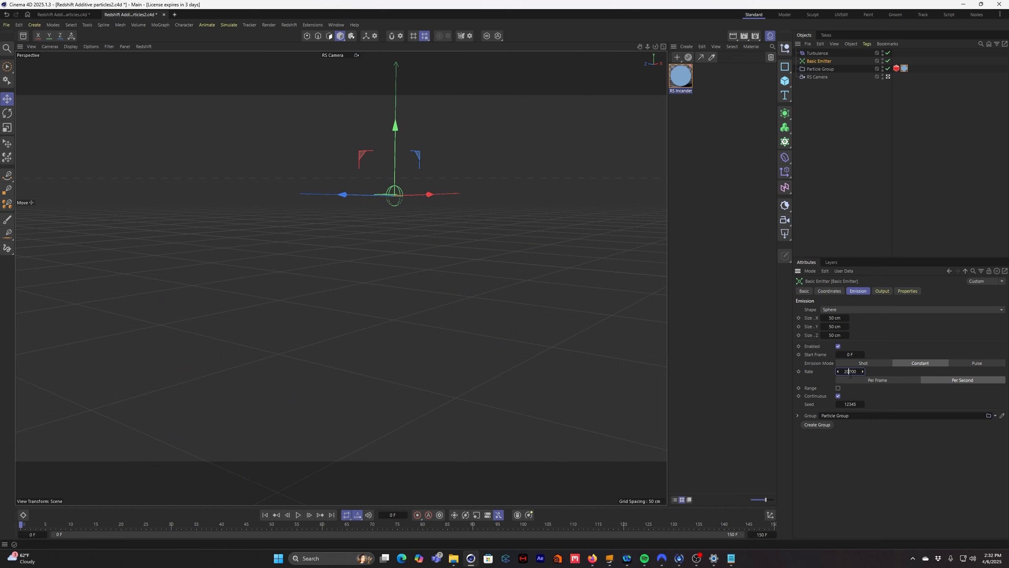
text(50000)
key(Return)
click(850, 372)
text(1)
- Play the simulation to frame 124, reframe the whole particle cloud, and render it in the Redshift RenderView
click(301, 515)
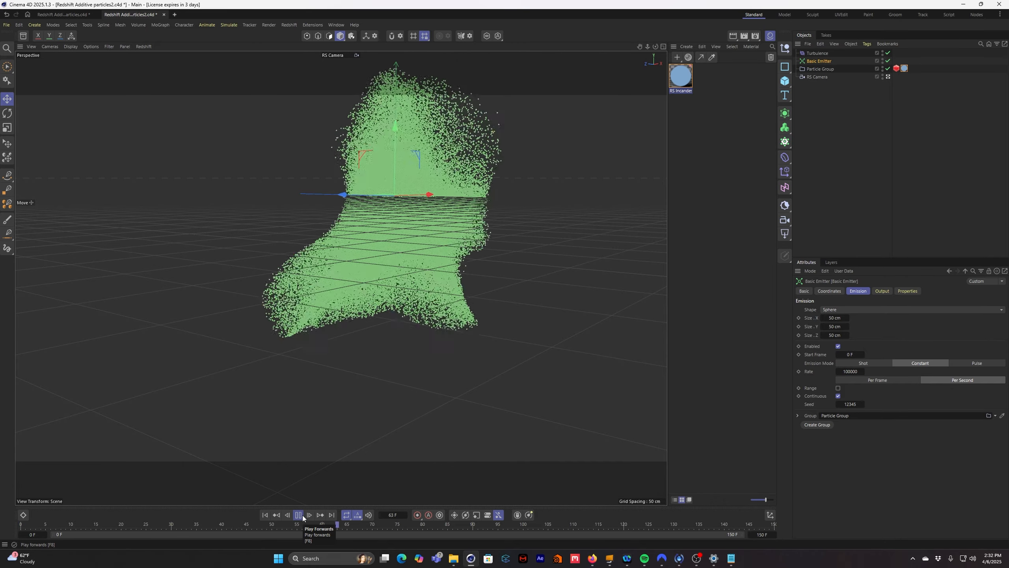
click(299, 515)
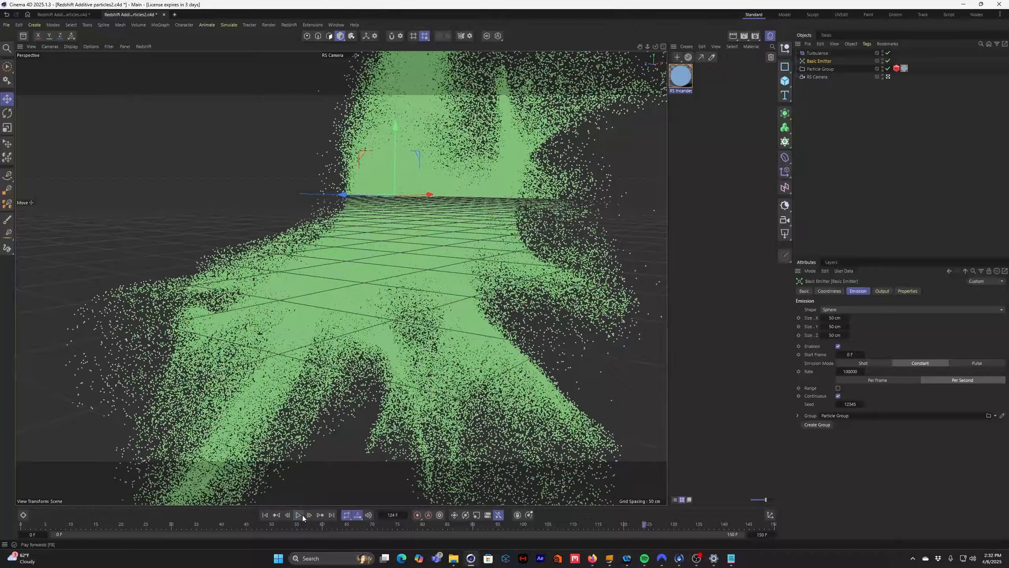
alt+drag(427, 371, 430, 306)
click(289, 25)
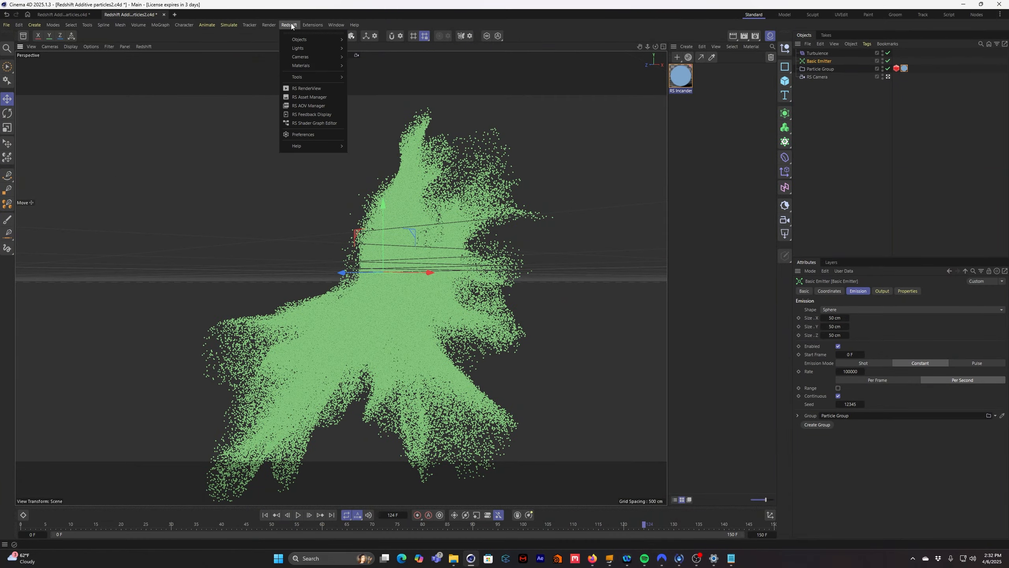
click(316, 89)
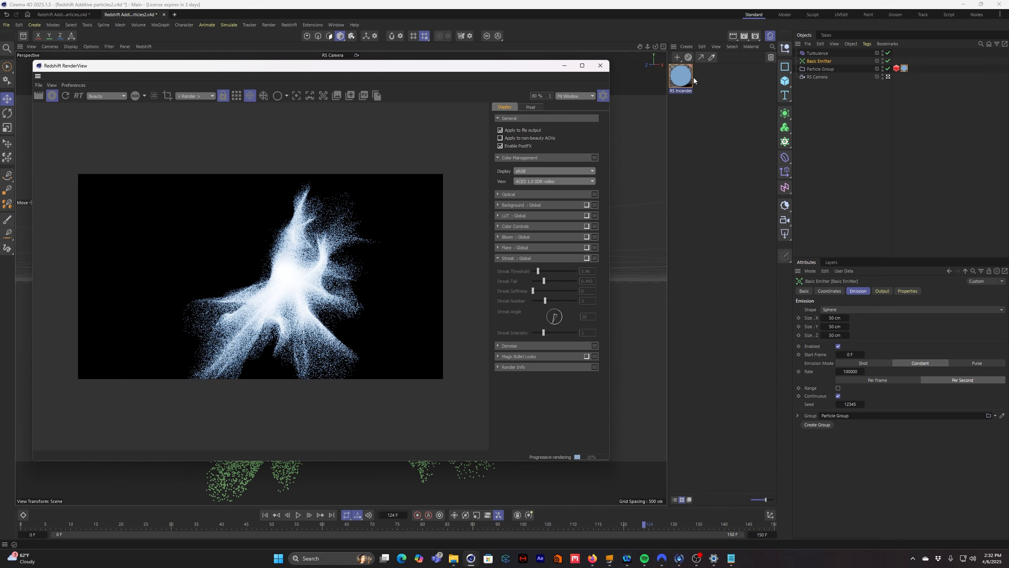
- Open the RS Incandescent node's settings and switch Additive Blend off and on again to compare the dense particles
double_click(691, 76)
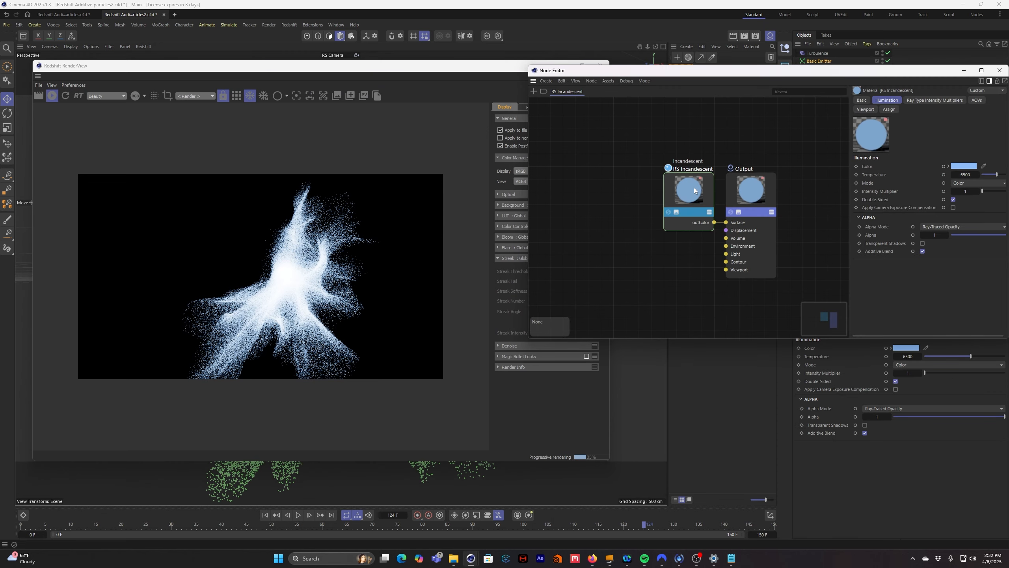
click(694, 190)
click(923, 259)
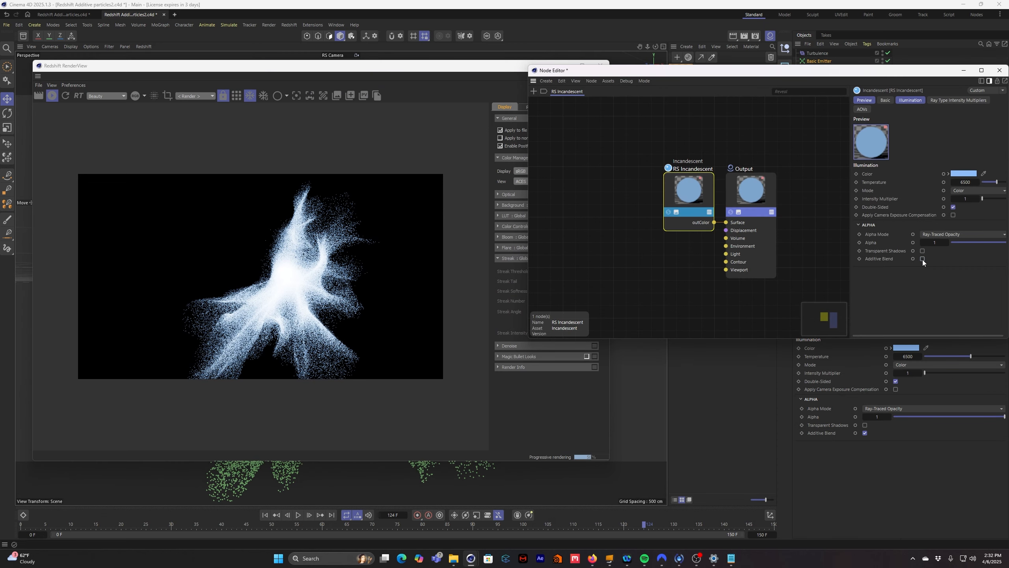
scroll(294, 298, up, 5)
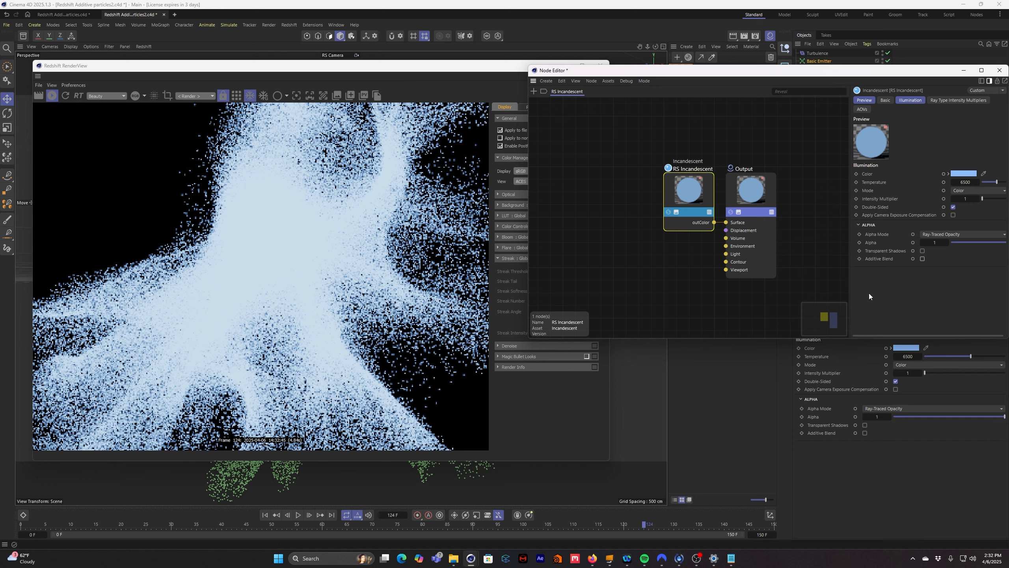
click(923, 259)
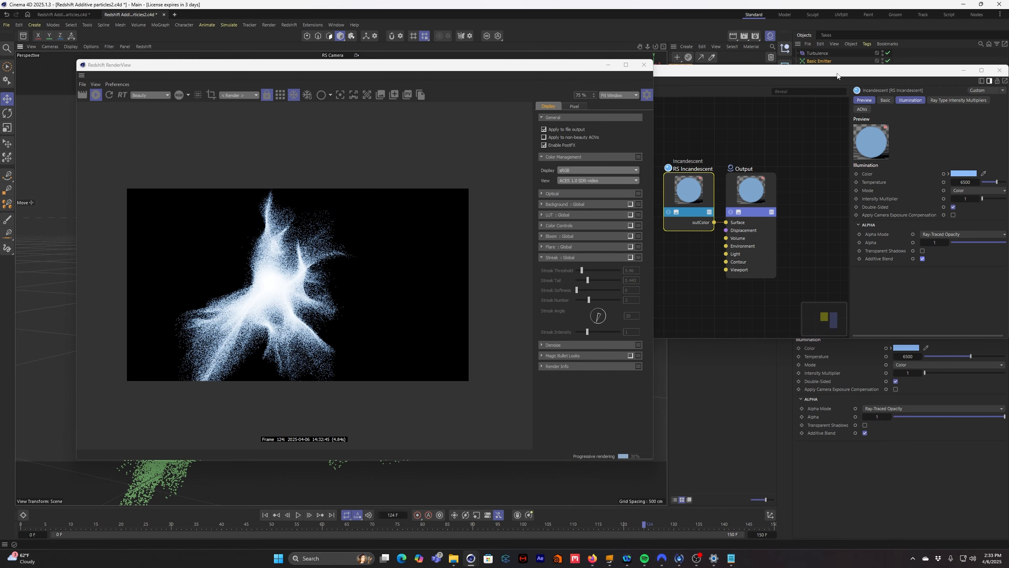
- Try an Intensity Multiplier of 5 on the RS Incandescent node and inspect the render
drag(837, 75, 811, 76)
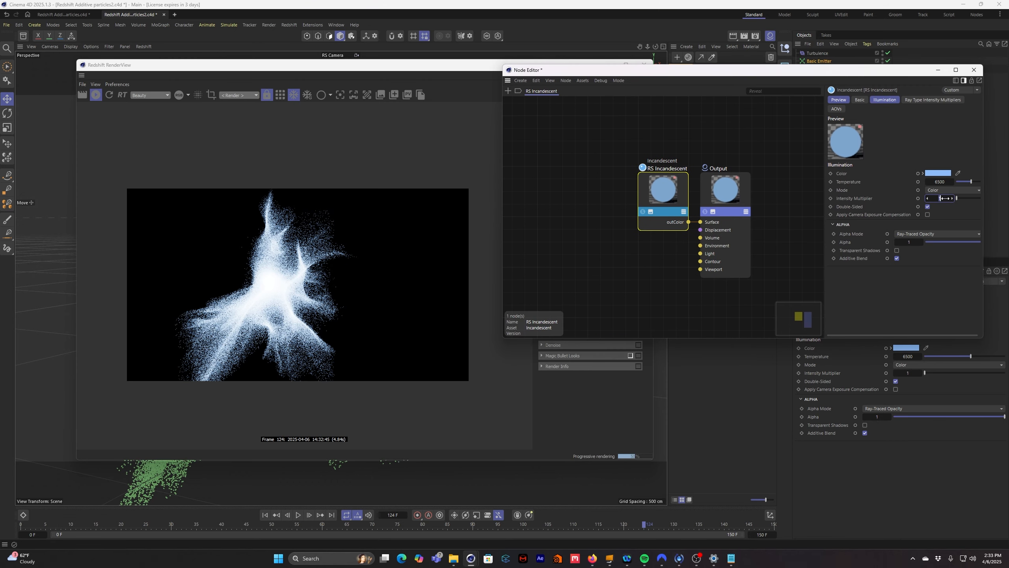
text(5)
key(Return)
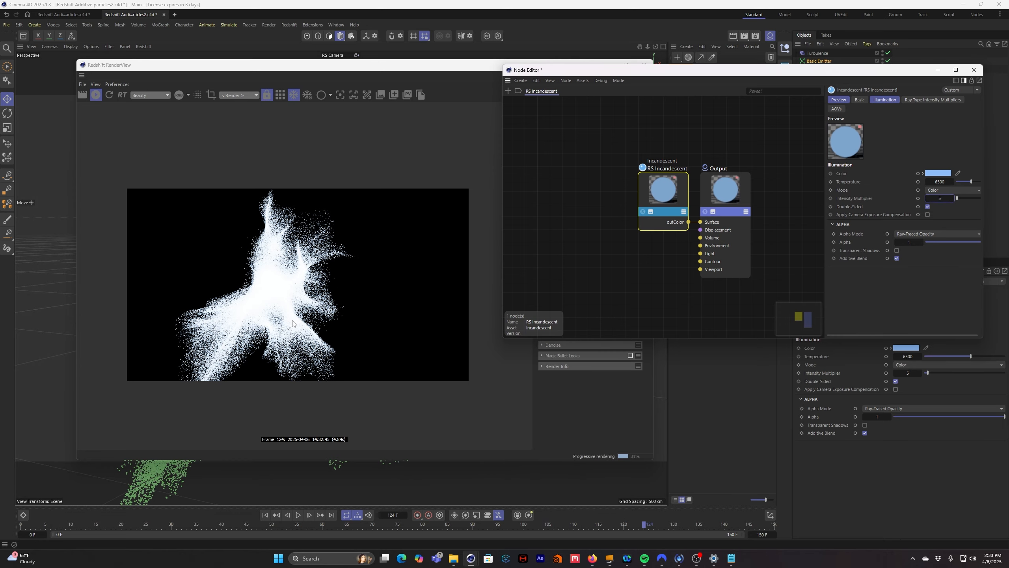
scroll(271, 280, up, 4)
scroll(309, 279, down, 5)
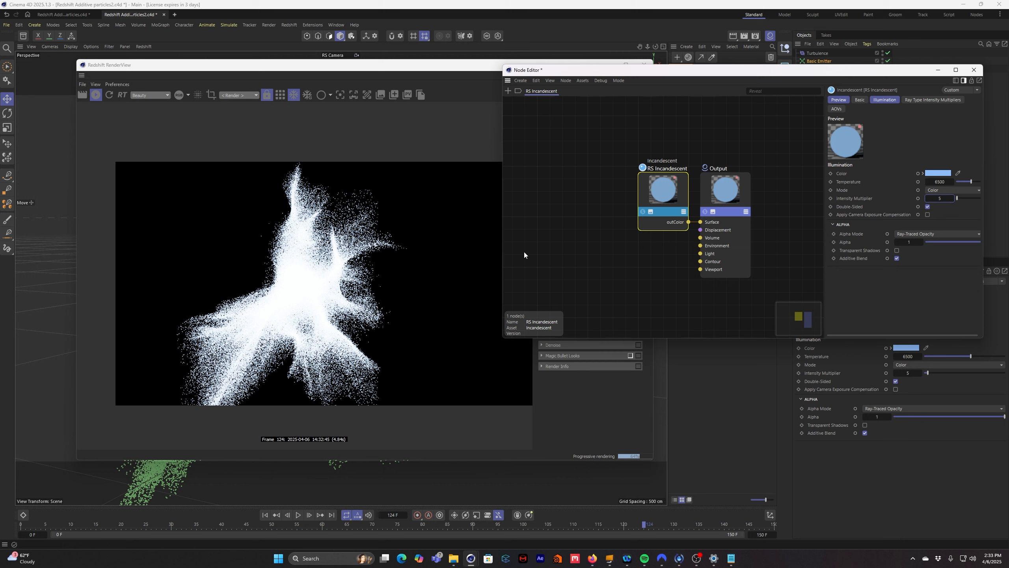
- Set the incandescent node's Intensity Multiplier back to 1, then try 0.2 and inspect the render
double_click(944, 198)
text(1)
key(Return)
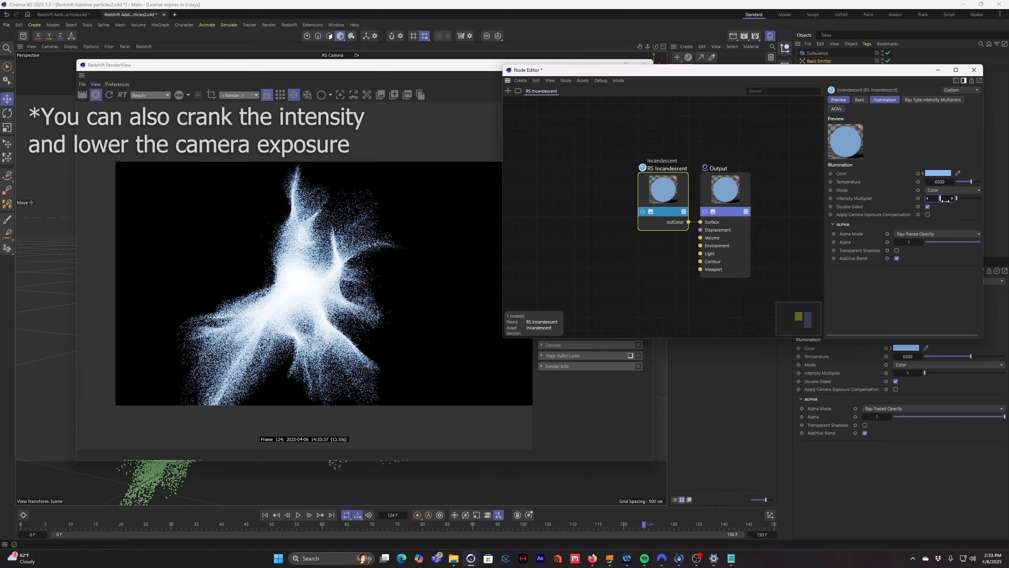
key(Return)
scroll(293, 303, up, 5)
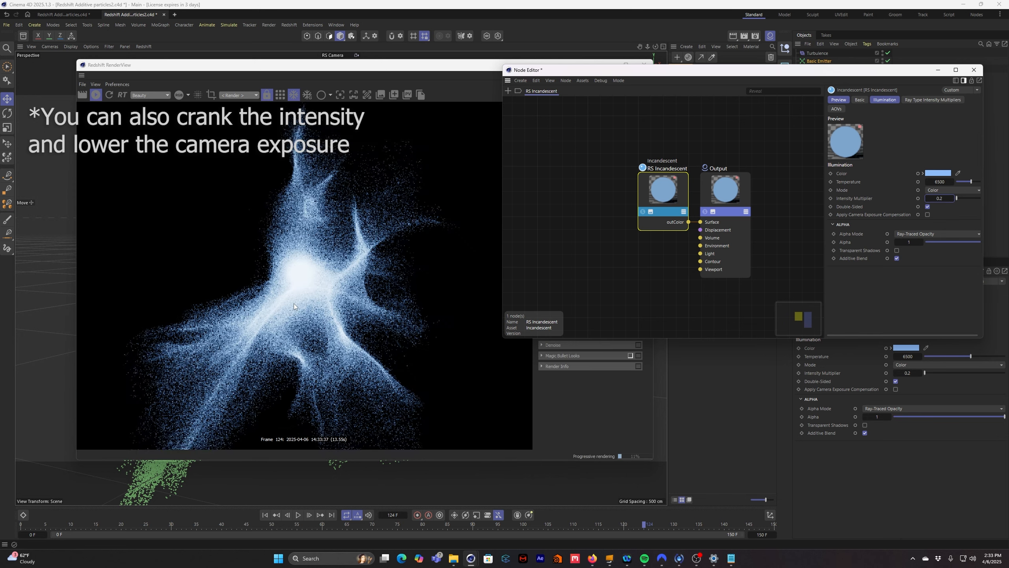
scroll(375, 284, down, 5)
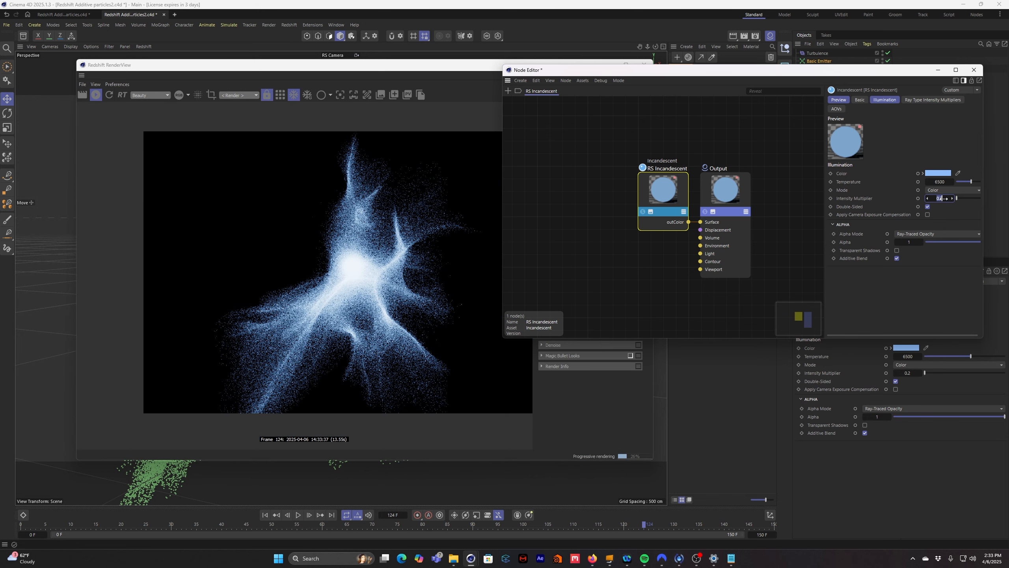
- Set the incandescent node's Intensity Multiplier to 0.1 and move the RenderView so its display settings are accessible
text(0.1)
key(Return)
drag(457, 64, 403, 58)
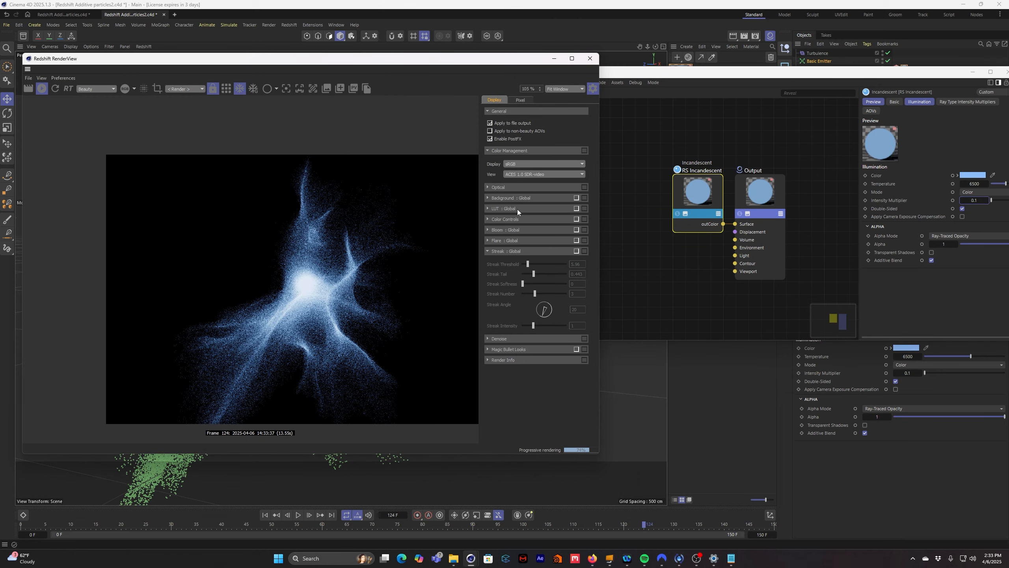
- Enable the global Bloom effect for the render and raise its intensity to about 2
click(576, 230)
click(506, 231)
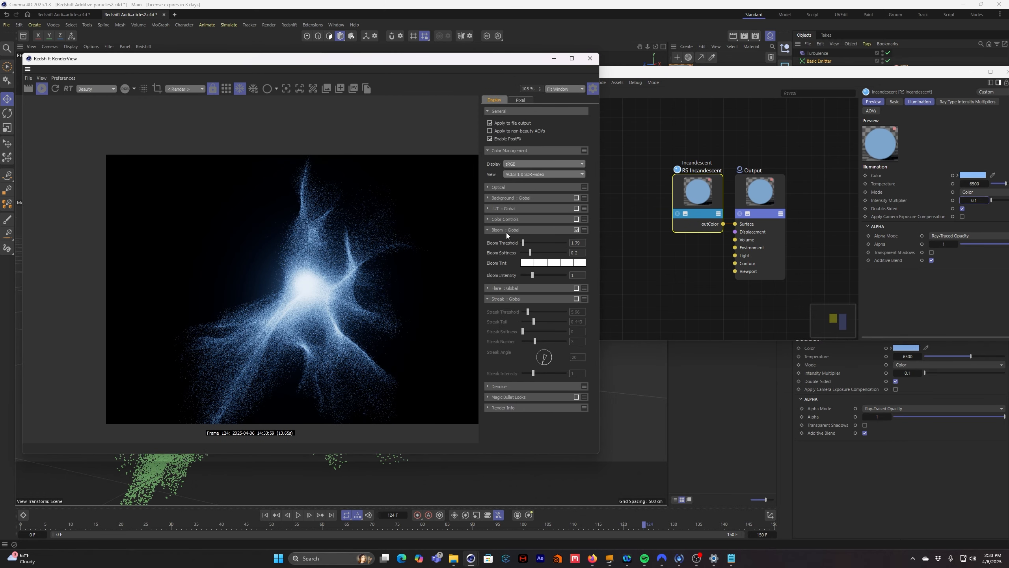
drag(525, 243, 543, 276)
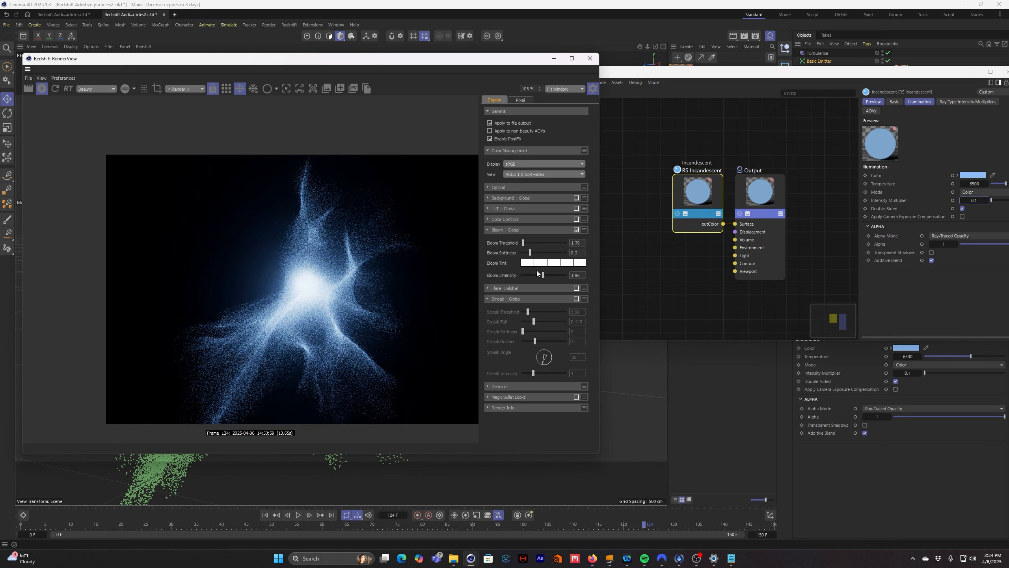
click(508, 230)
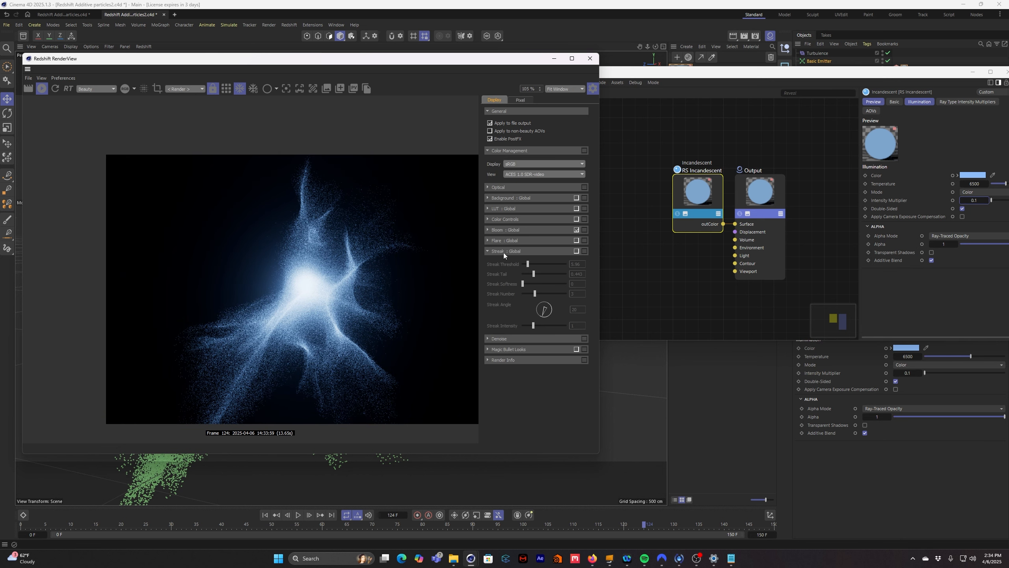
- Enable the global Streak effect with a threshold of 0 and an intensity of about 2.97
click(577, 251)
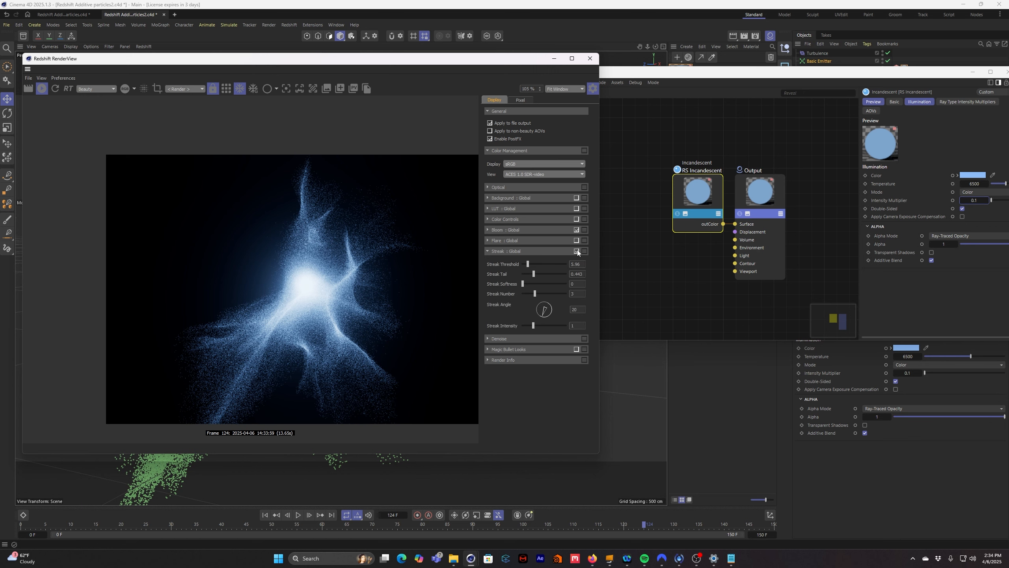
drag(525, 266, 522, 266)
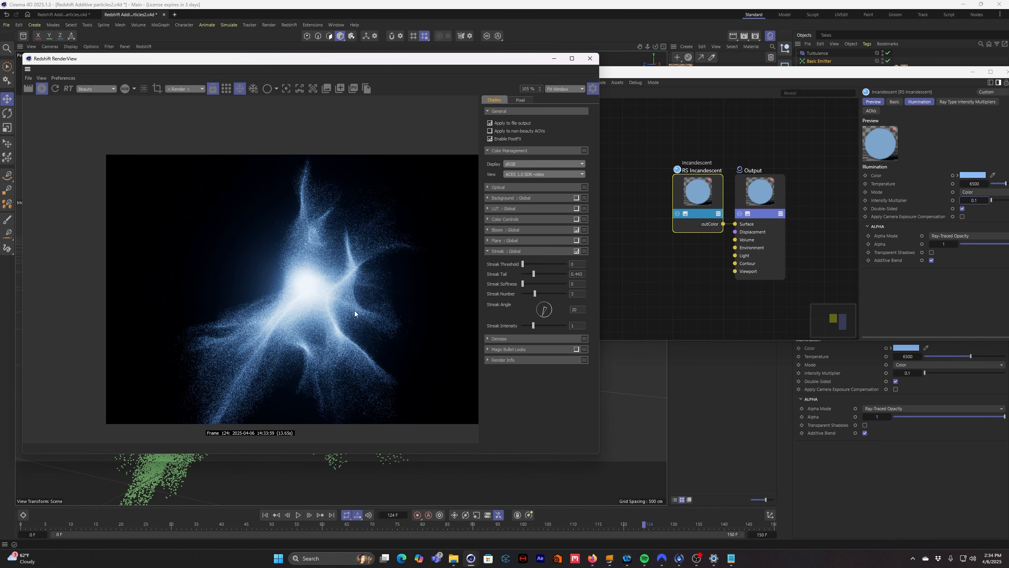
scroll(355, 311, up, 5)
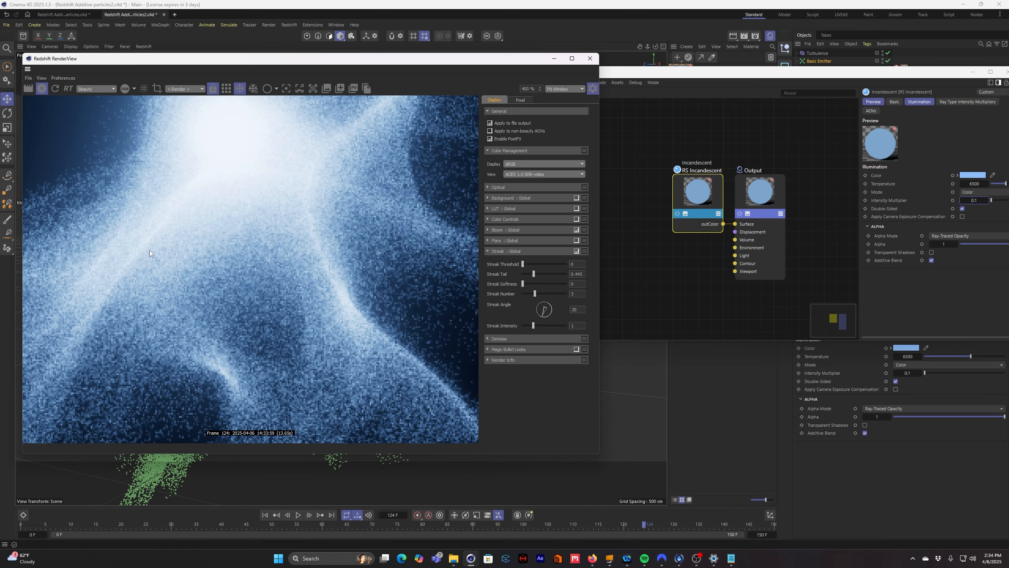
scroll(149, 252, down, 3)
middle_drag(203, 223, 226, 310)
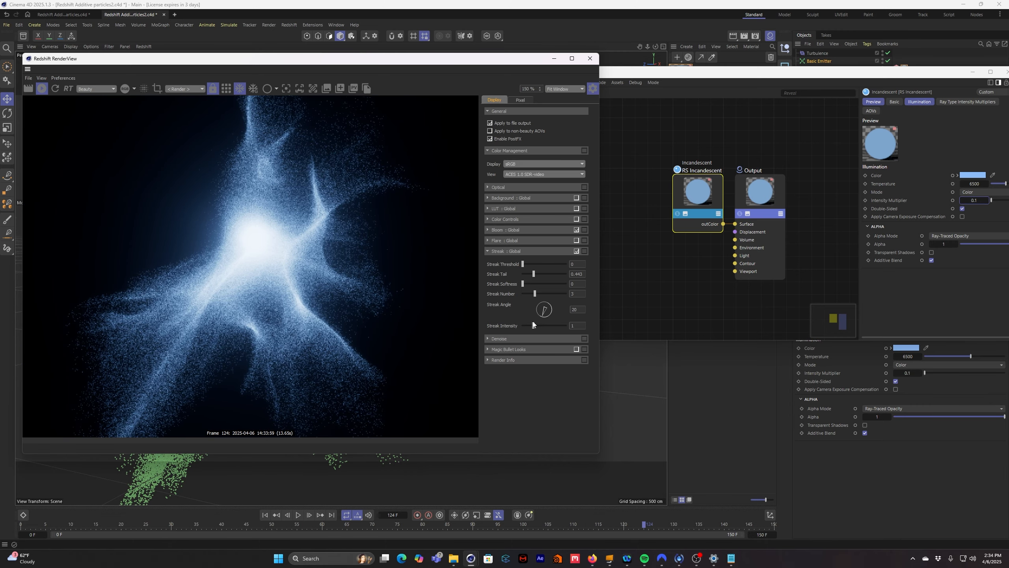
mouse_move(533, 325)
mouse_down()
mouse_move(568, 327)
mouse_move(546, 329)
mouse_move(555, 329)
mouse_up()
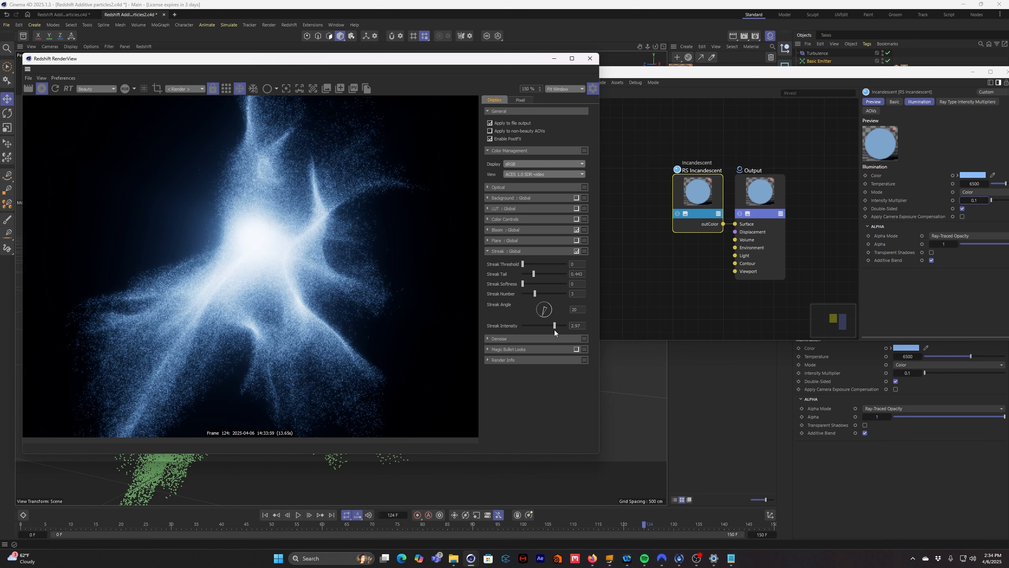
scroll(239, 306, down, 1)
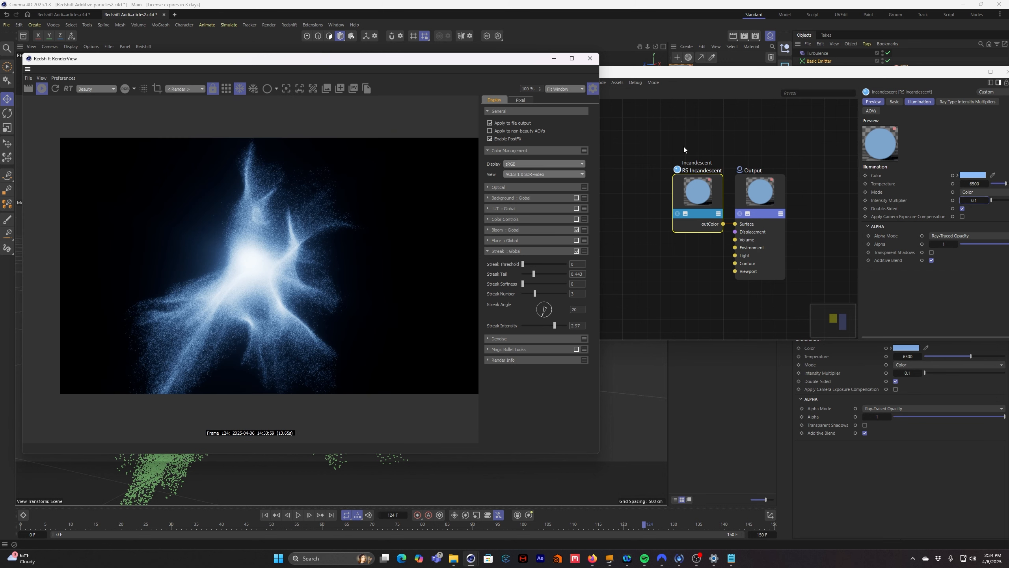
- Close the Redshift RenderView and Node Editor, clear the selection, and reframe the particle cloud in the viewport
click(590, 58)
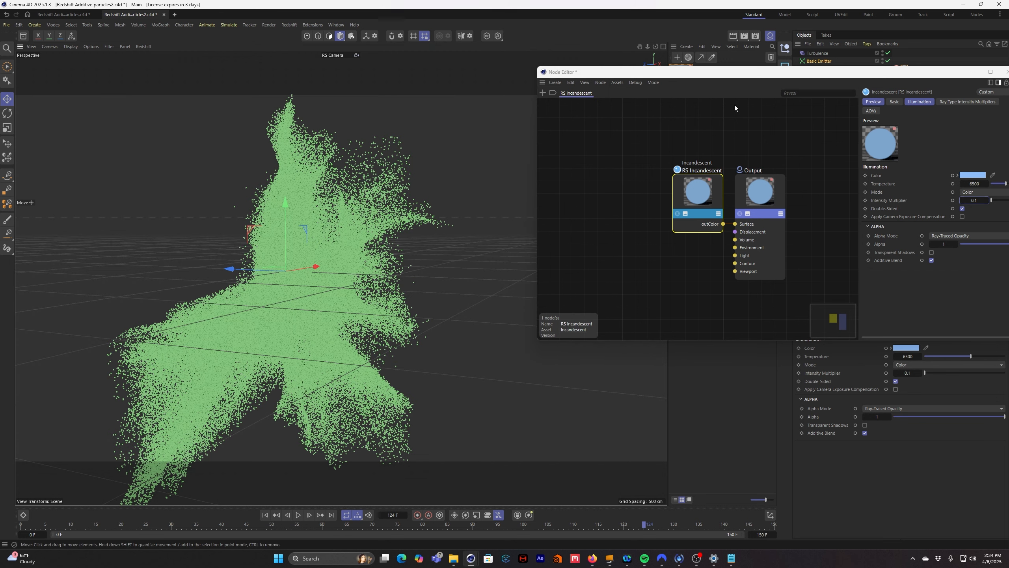
drag(926, 75, 821, 80)
click(905, 76)
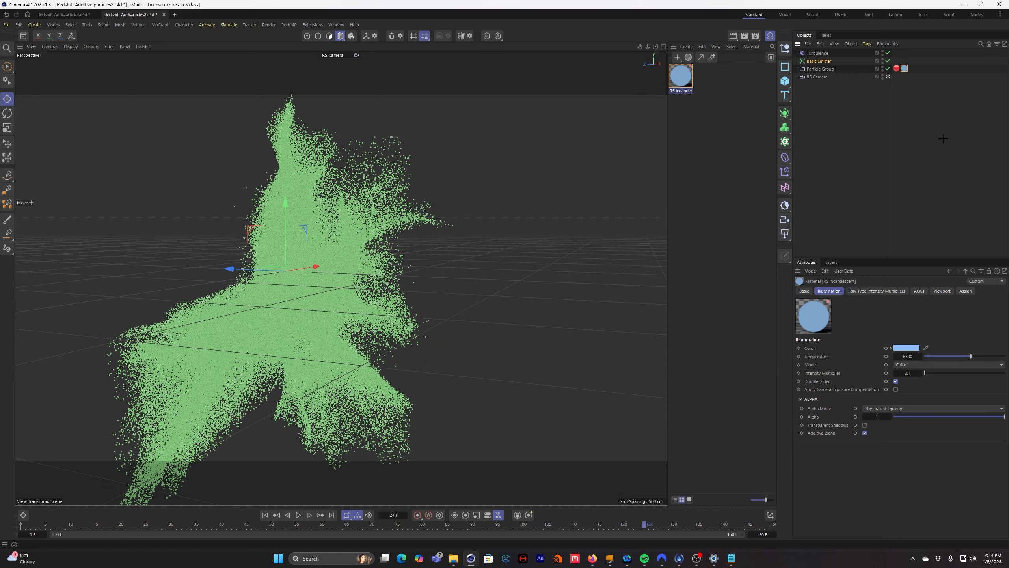
click(739, 181)
alt+drag(448, 330, 401, 318)
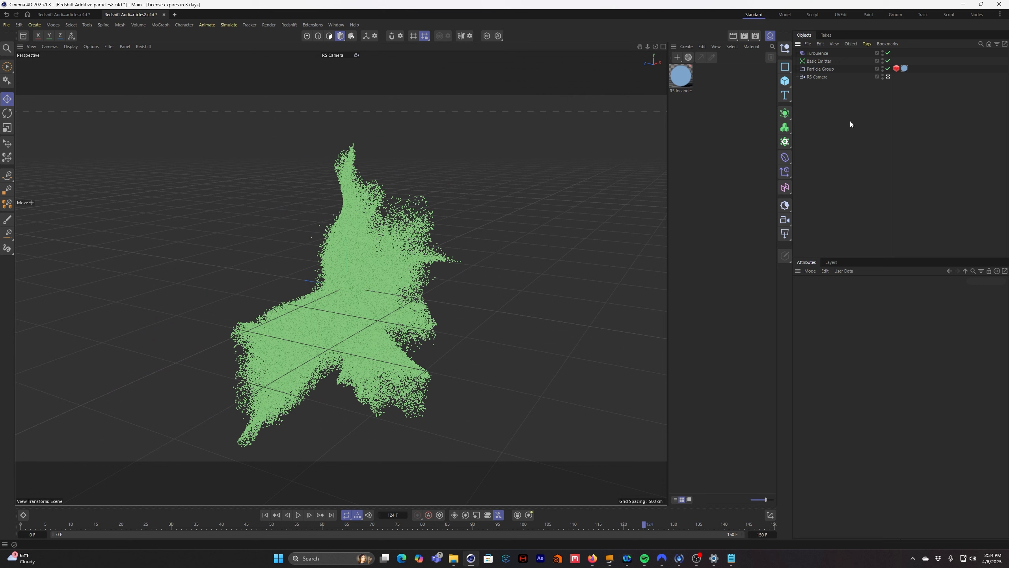
- Review the Particle Group's draw settings and the Basic Emitter's emission settings
click(828, 67)
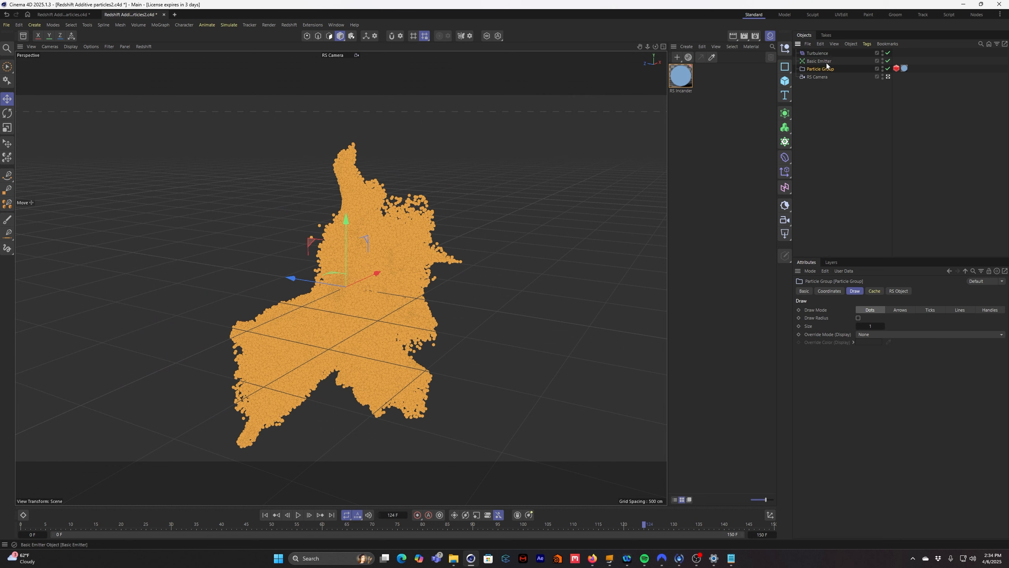
click(834, 85)
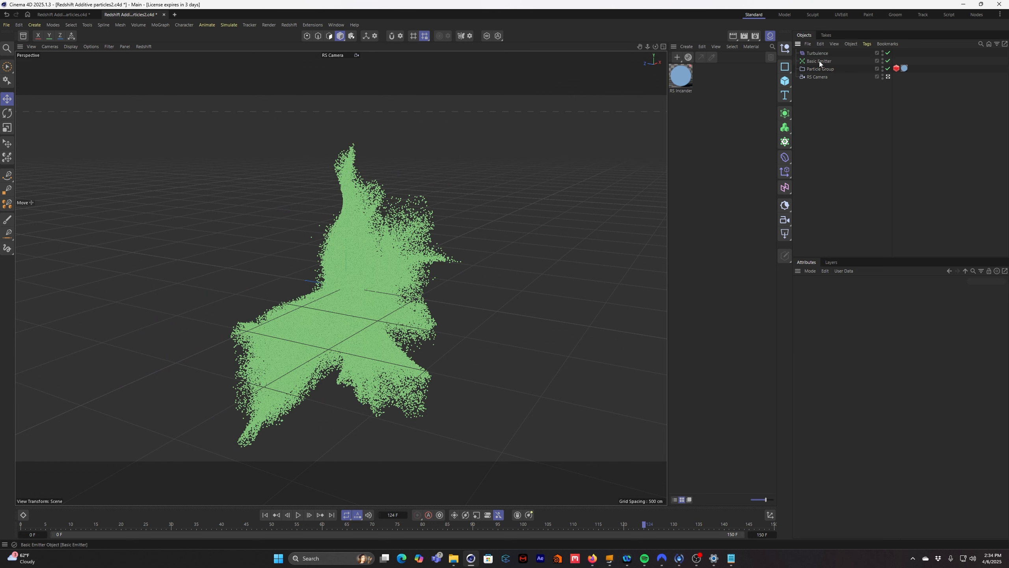
click(822, 63)
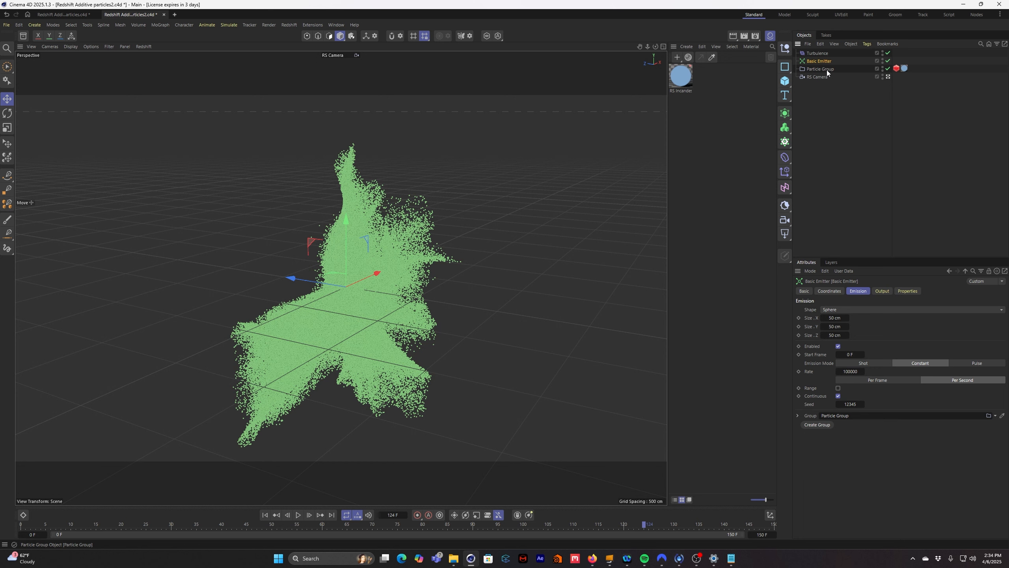
- Duplicate the Basic Emitter together with its Particle Group, then clear the selection
ctrl+click(826, 70)
drag(827, 69, 824, 60)
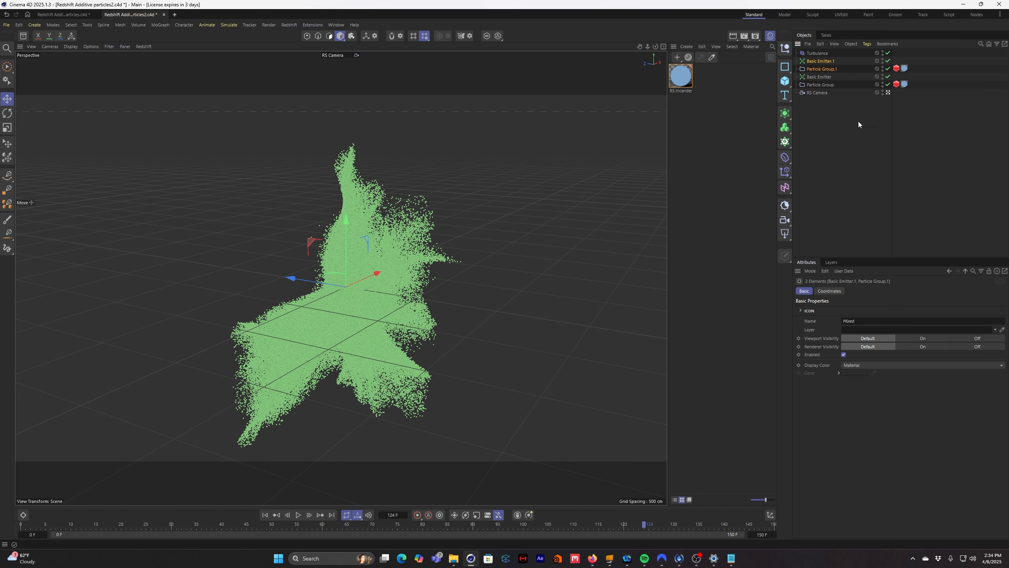
click(851, 141)
- Rewind to frame 0, move the duplicate Basic Emitter up and away from the original, and play the simulation to frame 131
click(265, 515)
click(828, 70)
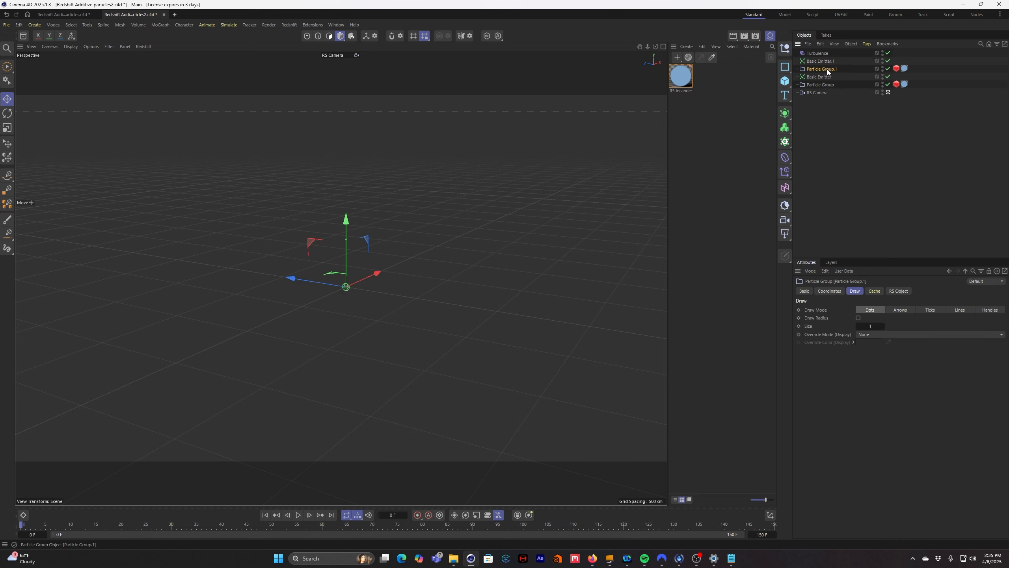
click(821, 60)
drag(312, 243, 379, 181)
click(299, 515)
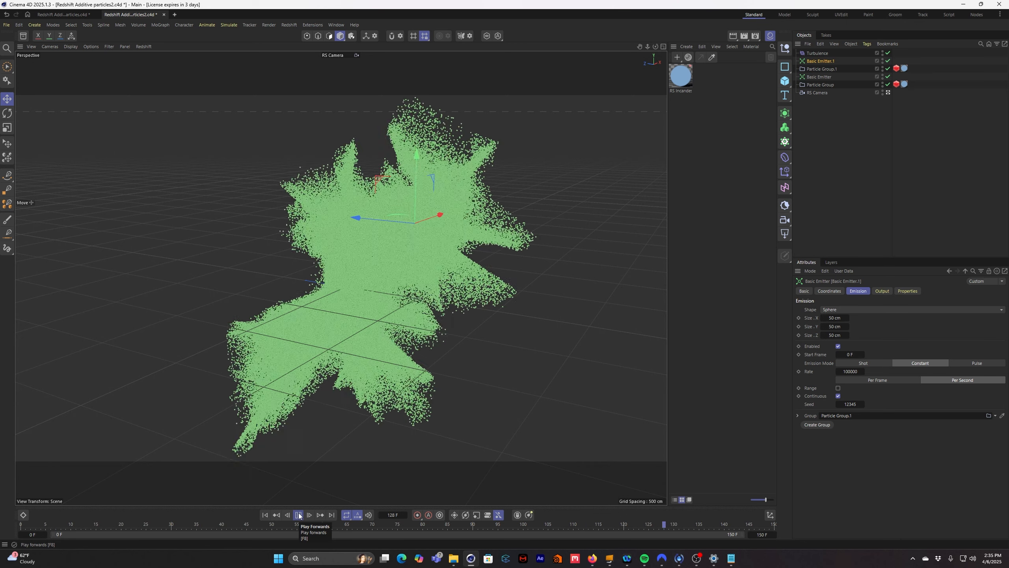
click(299, 516)
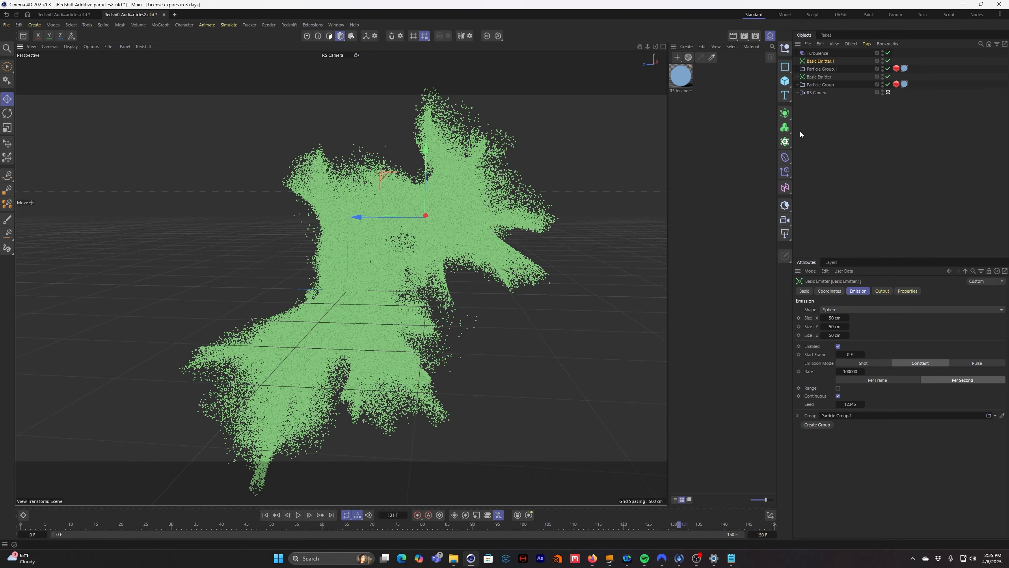
- Duplicate the blue RS Incandescent material and change the copy's illumination color to a fully saturated orange
click(721, 111)
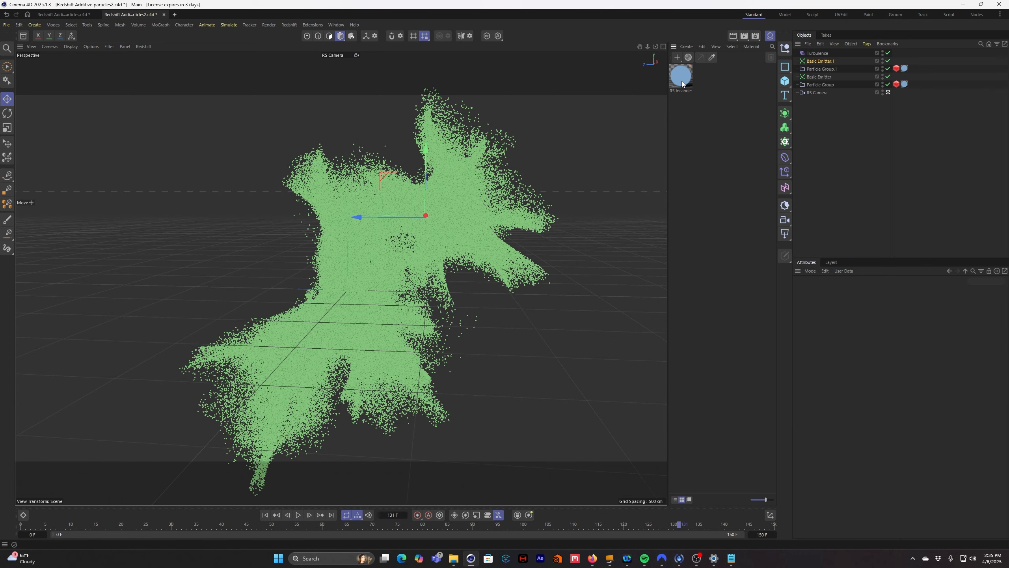
ctrl+drag(703, 81, 707, 81)
double_click(706, 75)
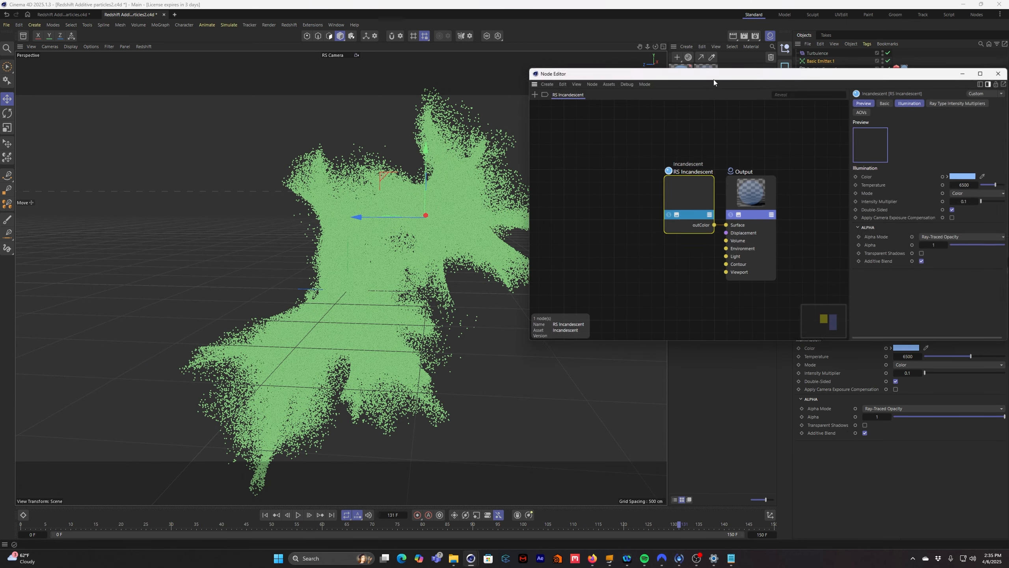
click(964, 176)
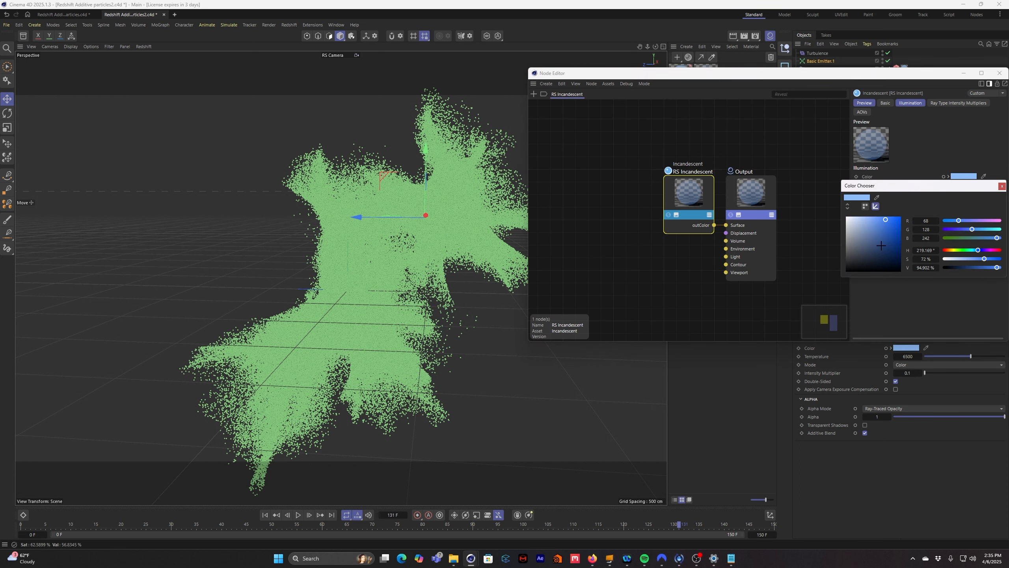
click(952, 251)
drag(890, 228, 902, 216)
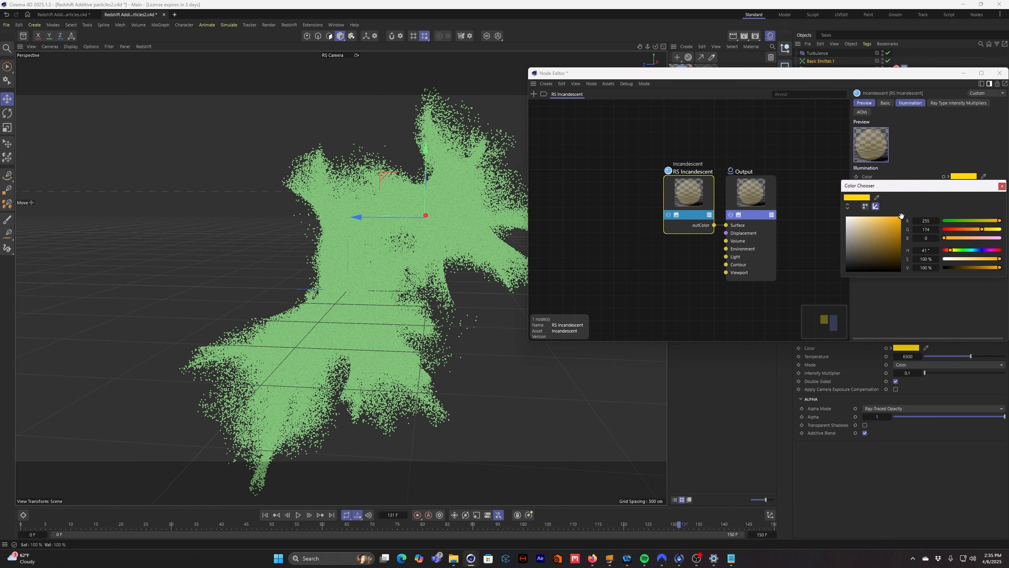
click(948, 251)
click(1002, 186)
click(1000, 73)
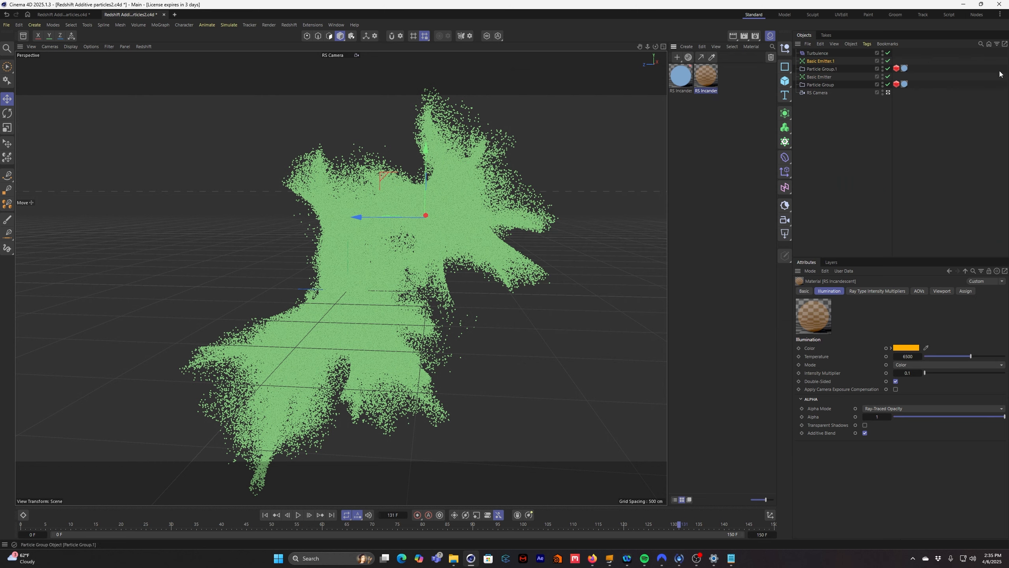
- Apply the orange incandescent material to the duplicate Particle Group and preview both particle clouds in the Redshift RenderView
drag(713, 79, 908, 70)
click(289, 25)
click(324, 88)
alt+drag(240, 331, 239, 297)
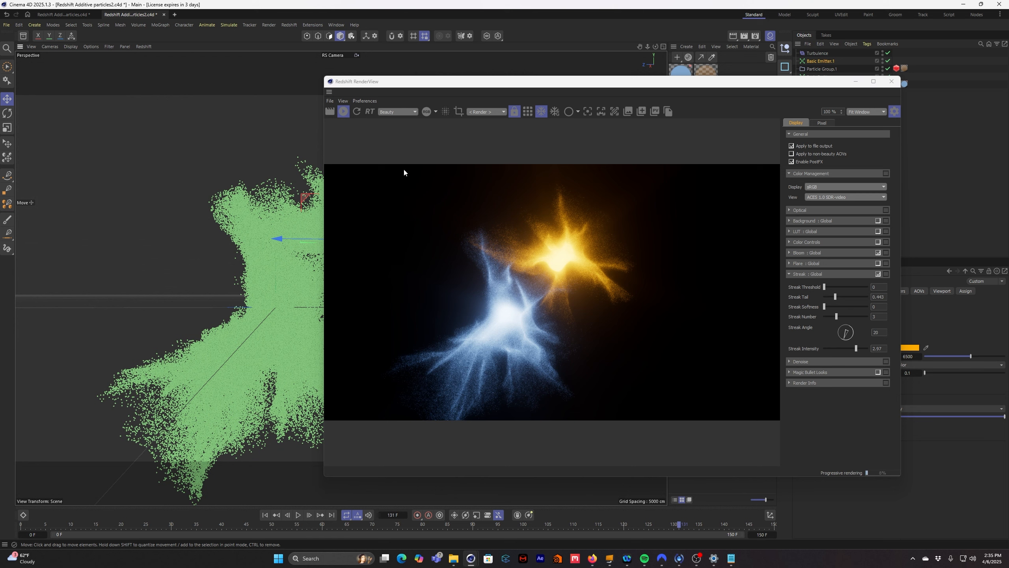
alt+drag(236, 290, 260, 280)
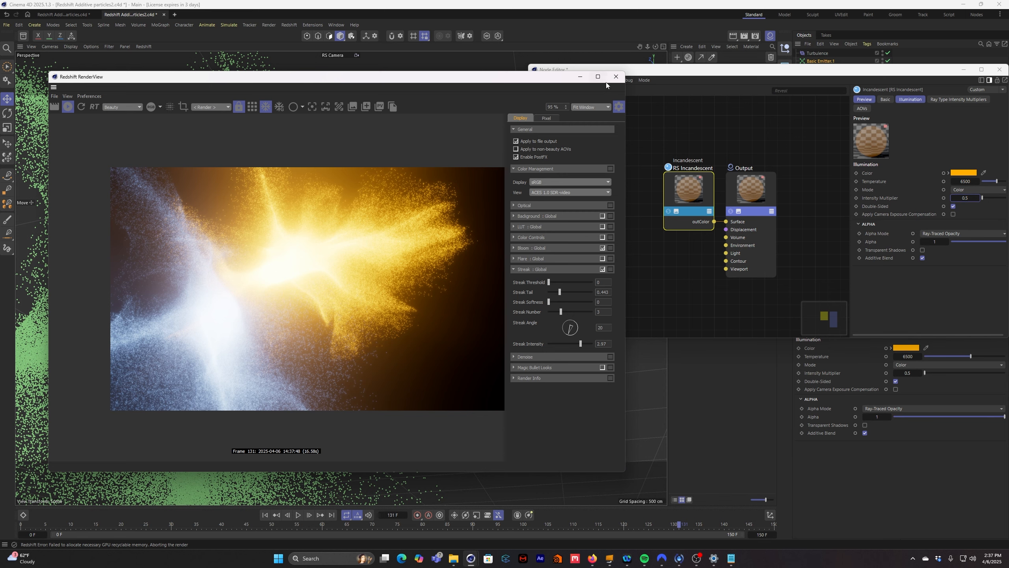
click(616, 76)
click(1000, 69)
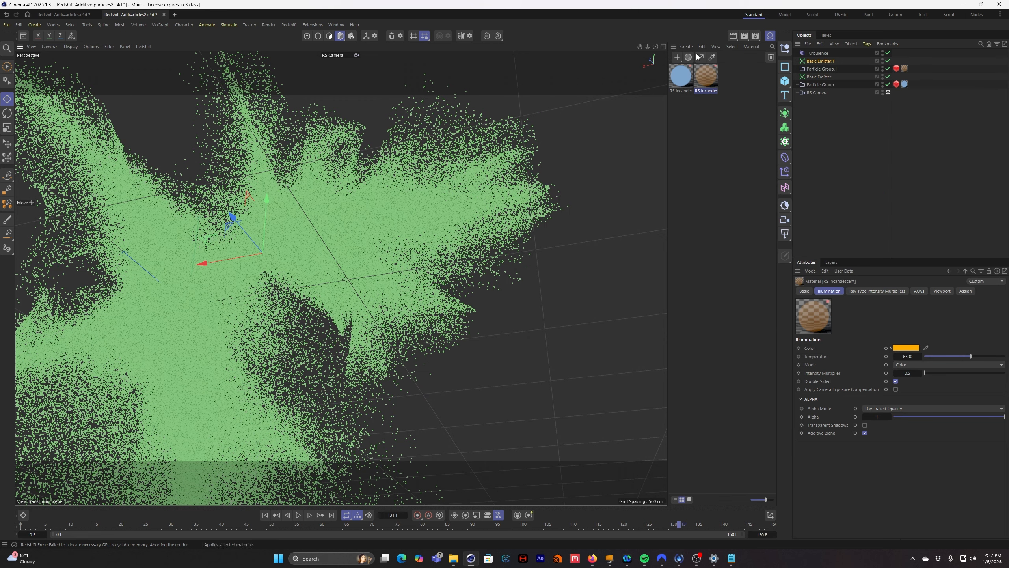
- Create a new Redshift Incandescent material and open it in the Node Editor to examine its Additive Blend option
click(687, 47)
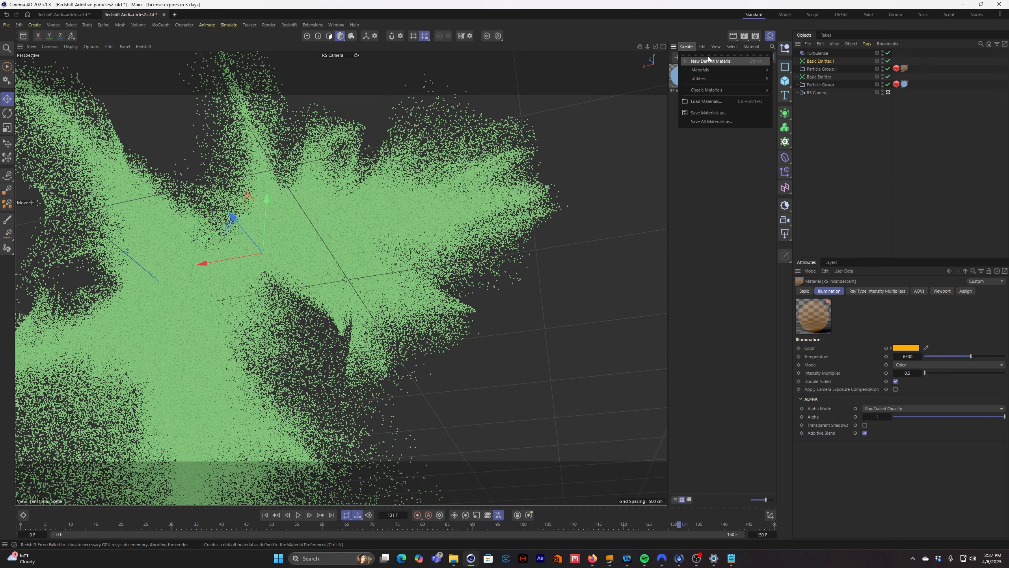
mouse_move(708, 70)
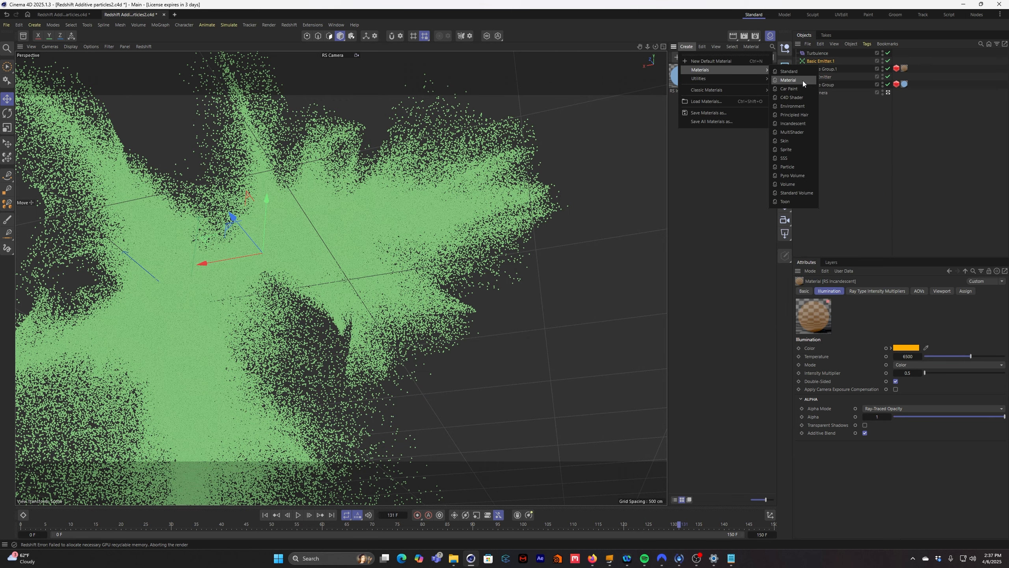
click(802, 125)
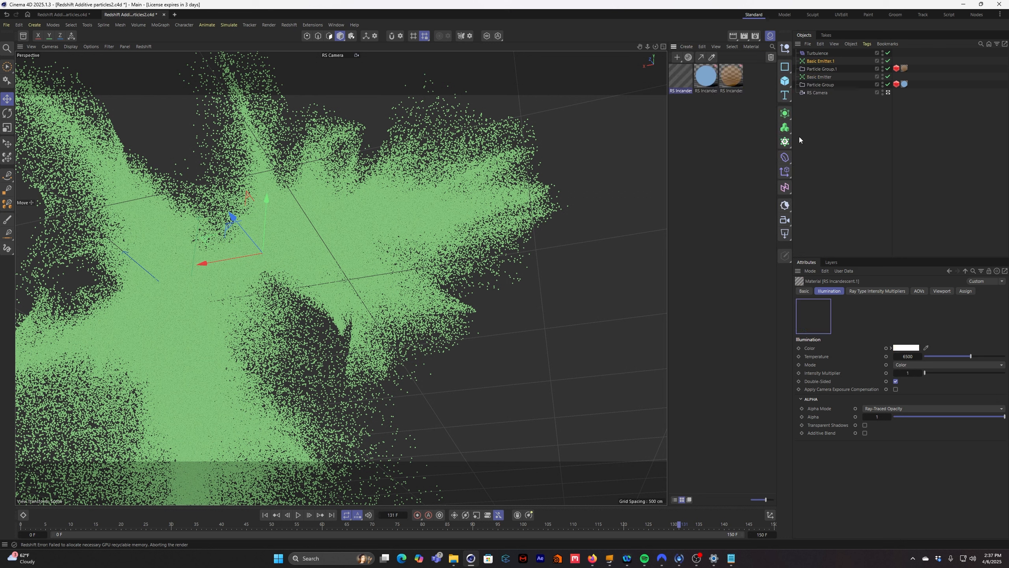
double_click(682, 84)
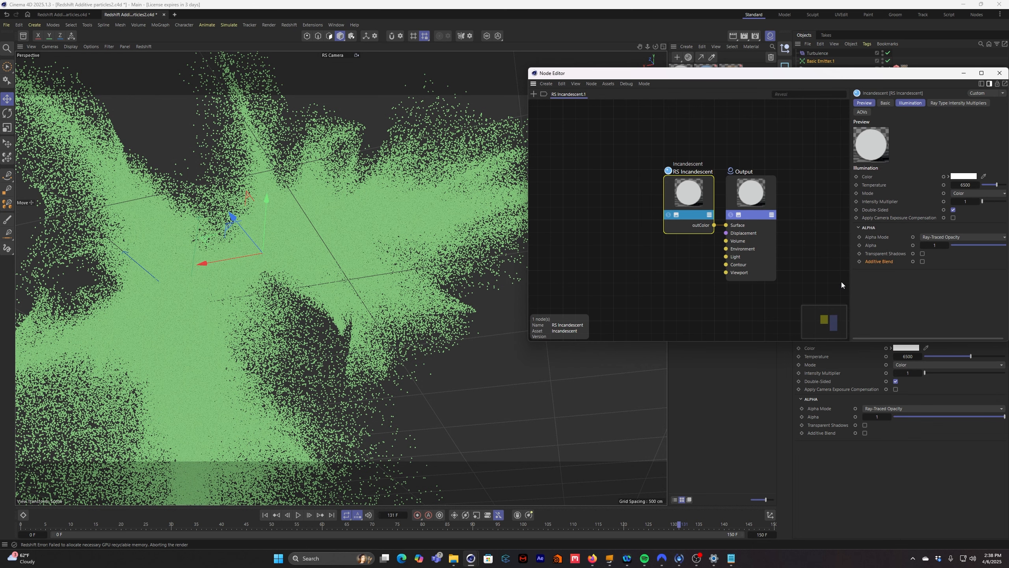
drag(910, 76, 715, 76)
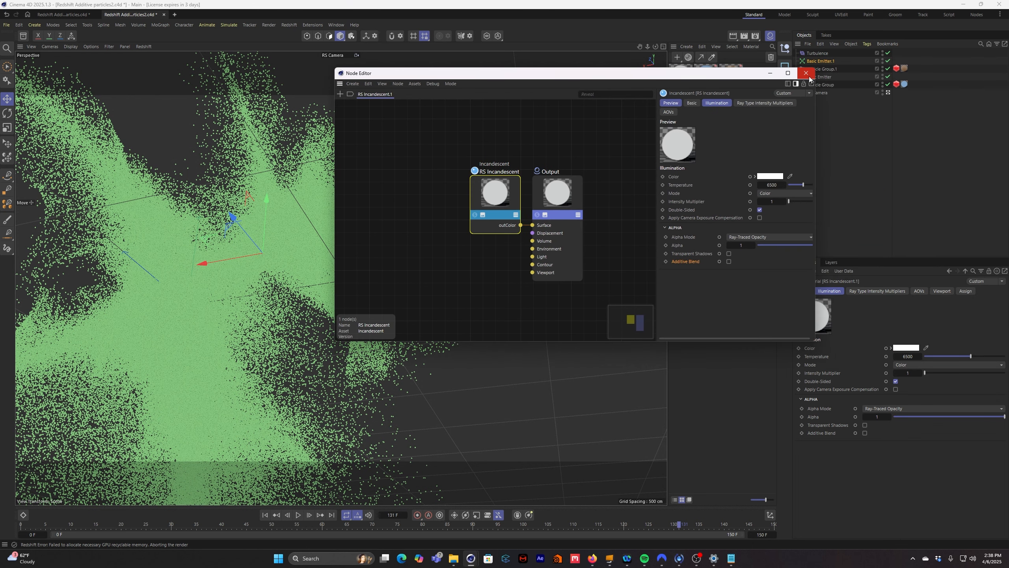